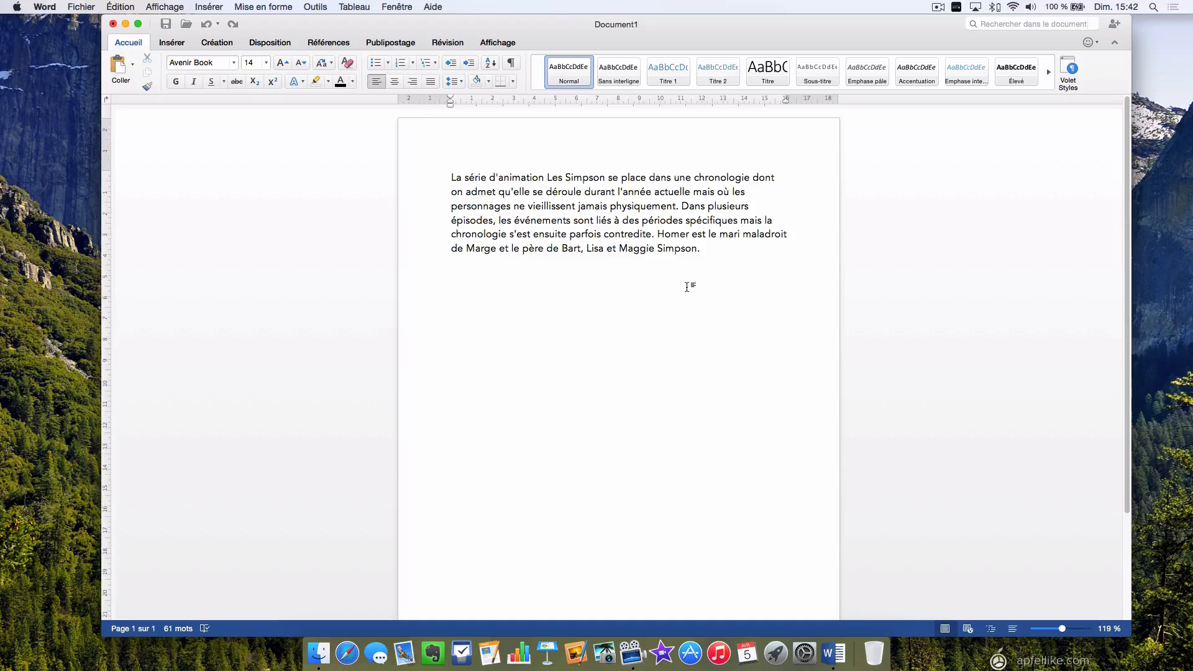
Set the whole paragraph's font to Calibri (Corps) and its size to 16.
drag(701, 249, 451, 180)
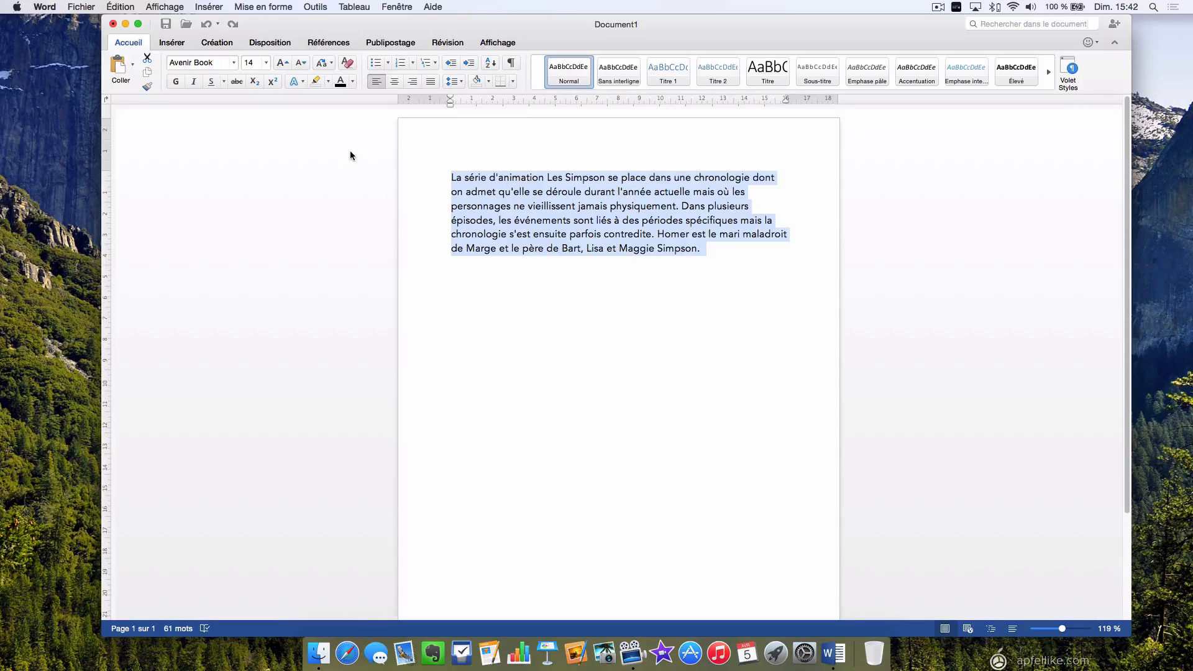
click(234, 62)
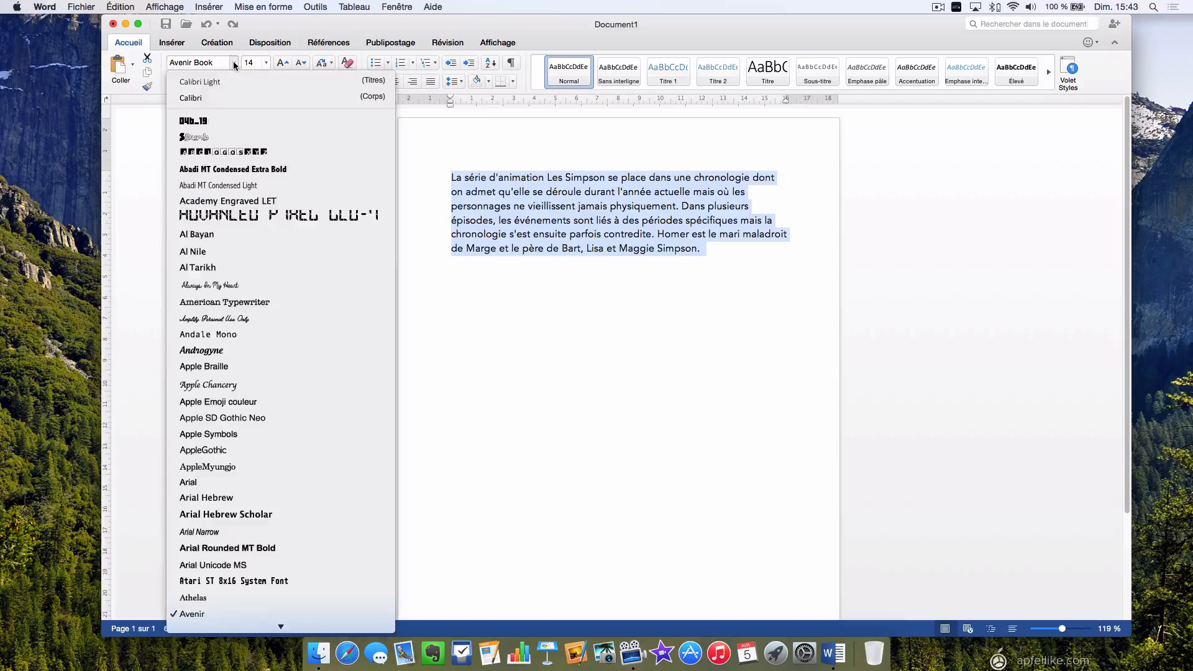
click(200, 97)
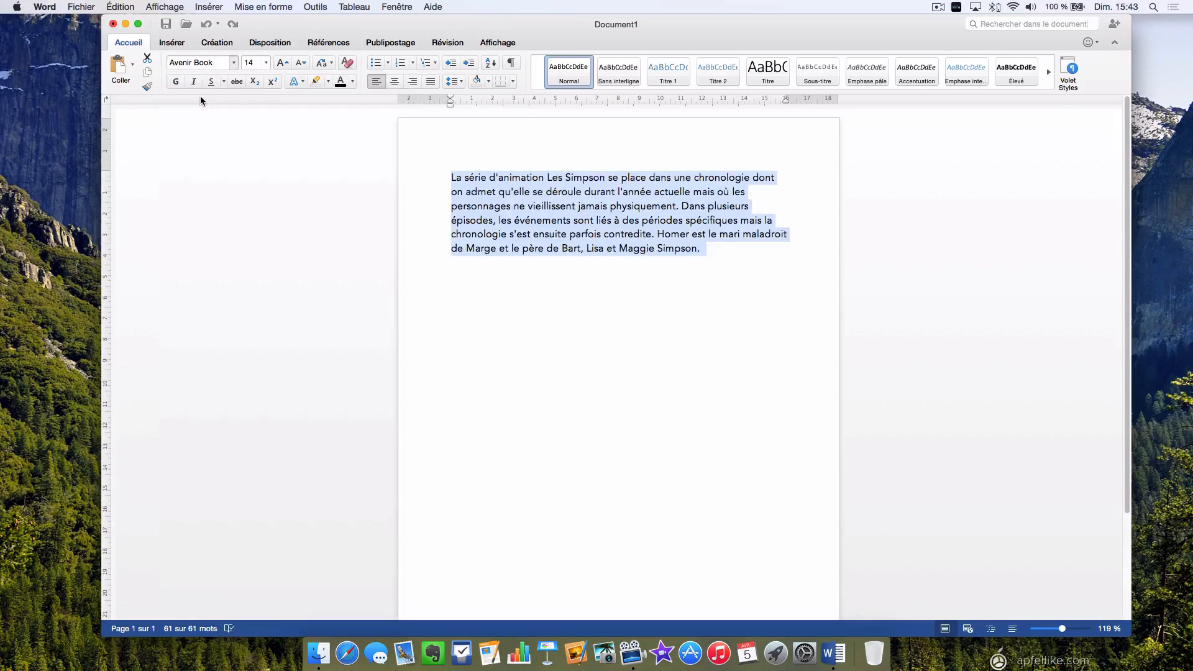
click(281, 63)
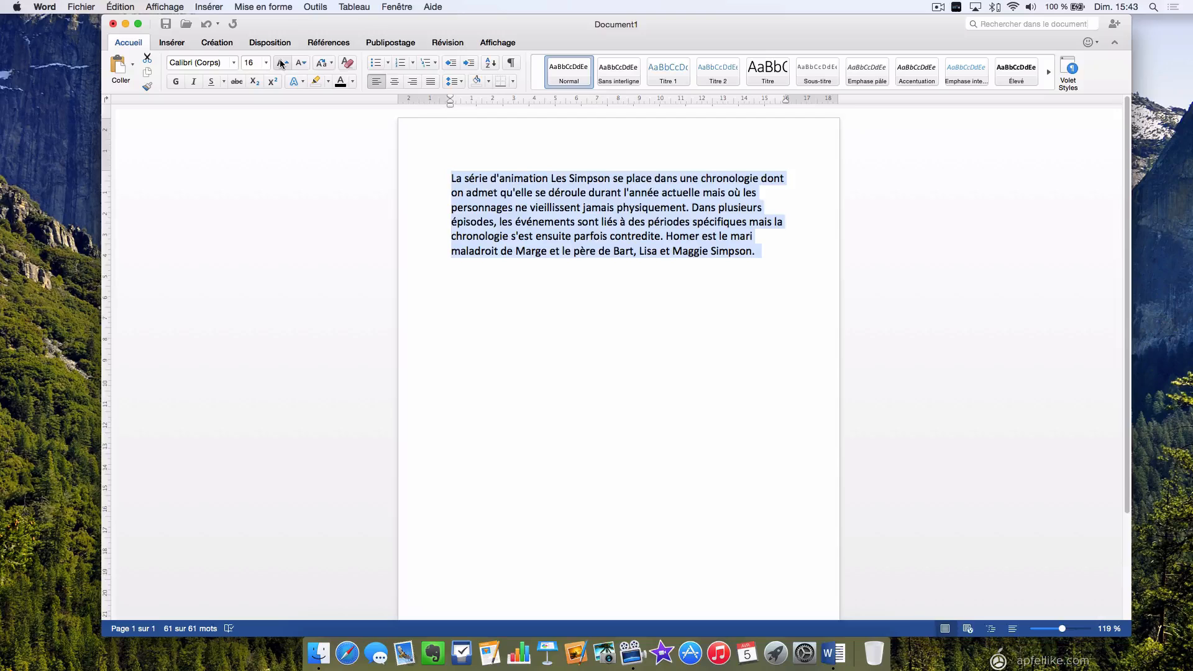
Try bold and italic on the whole paragraph, removing each one again.
click(175, 82)
click(175, 82)
click(196, 82)
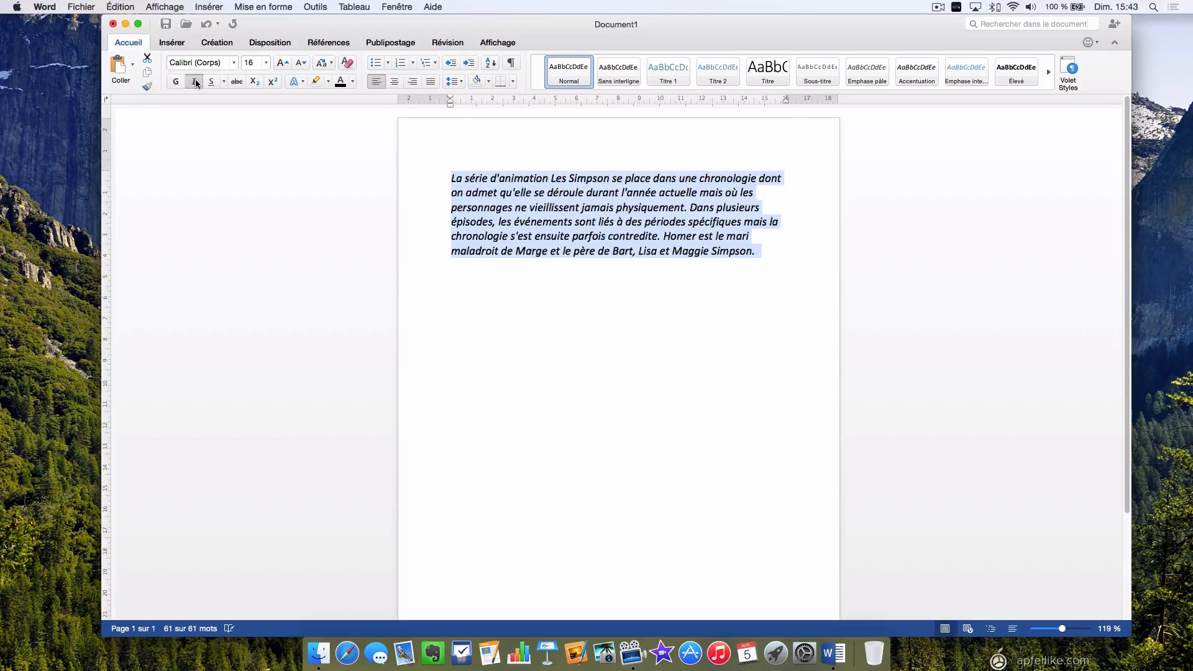
click(195, 82)
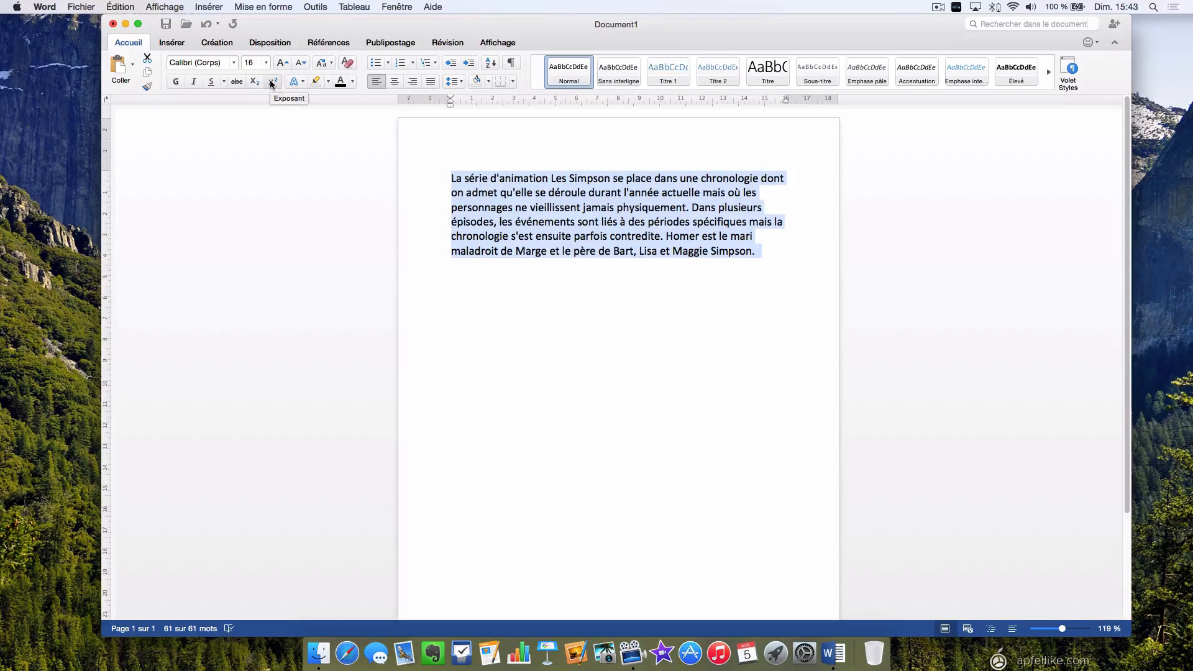
Examine the text effects, including reflection and glow, and the font colours available for the paragraph.
click(302, 84)
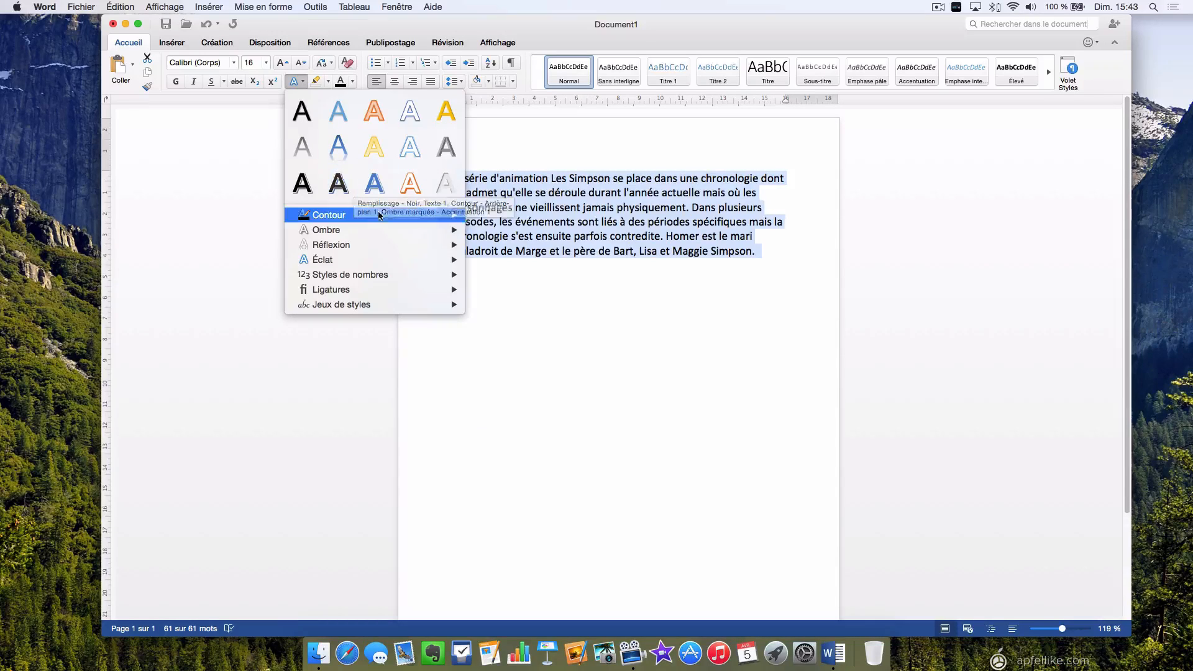
mouse_move(388, 217)
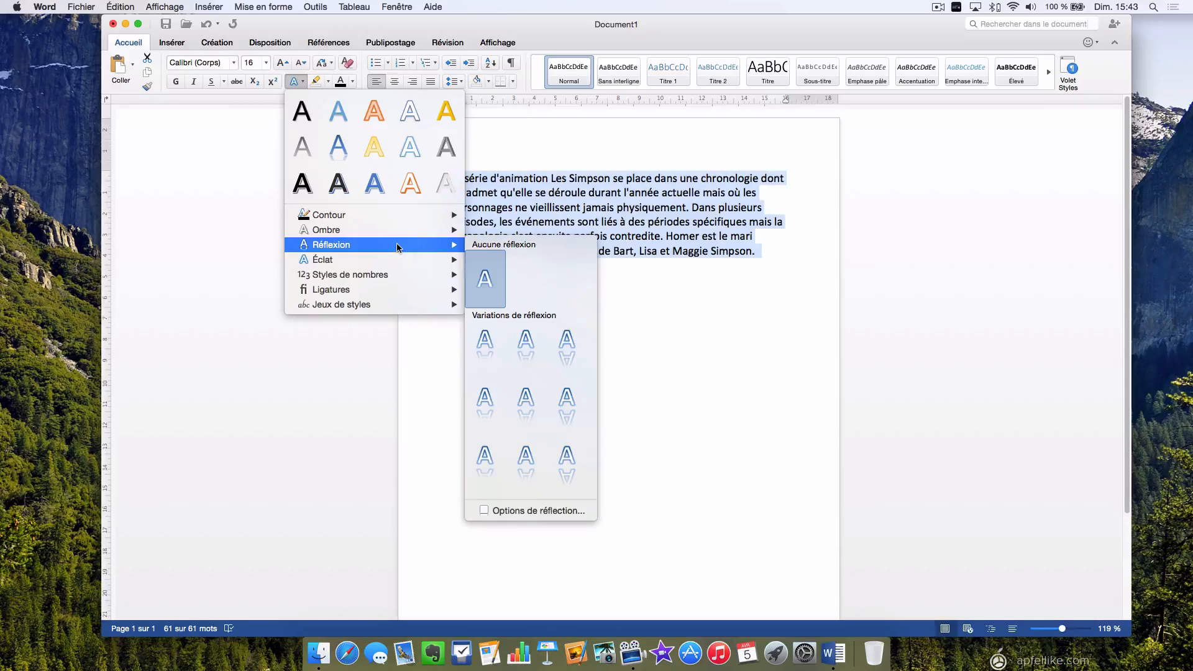
mouse_move(398, 260)
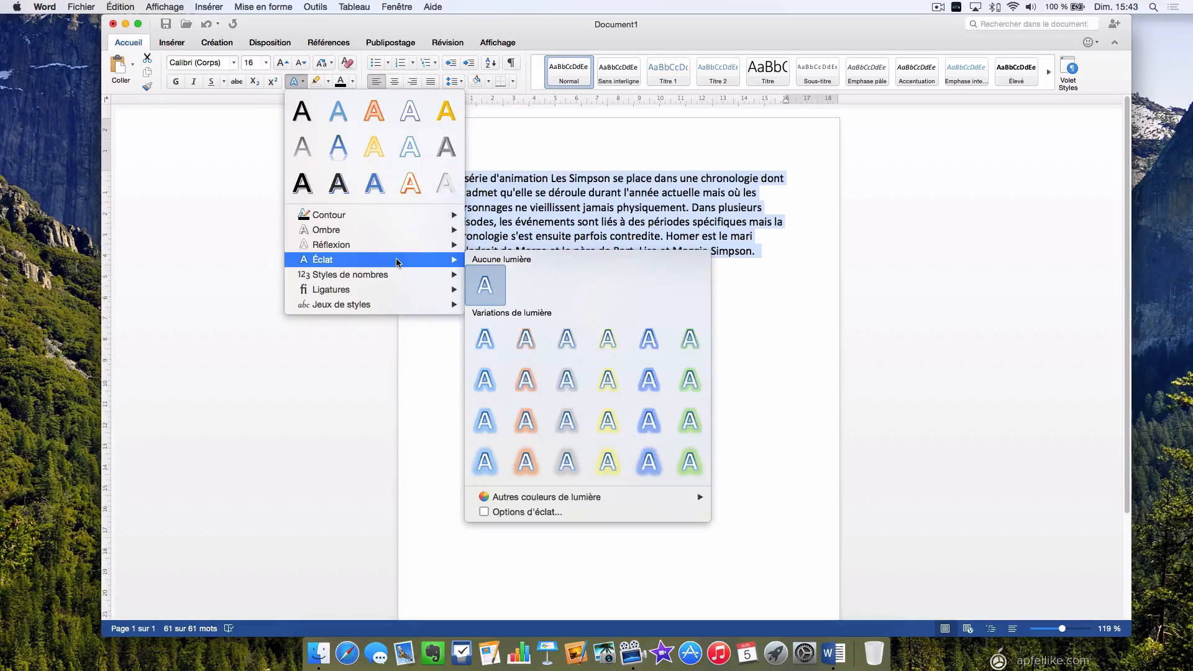
click(489, 152)
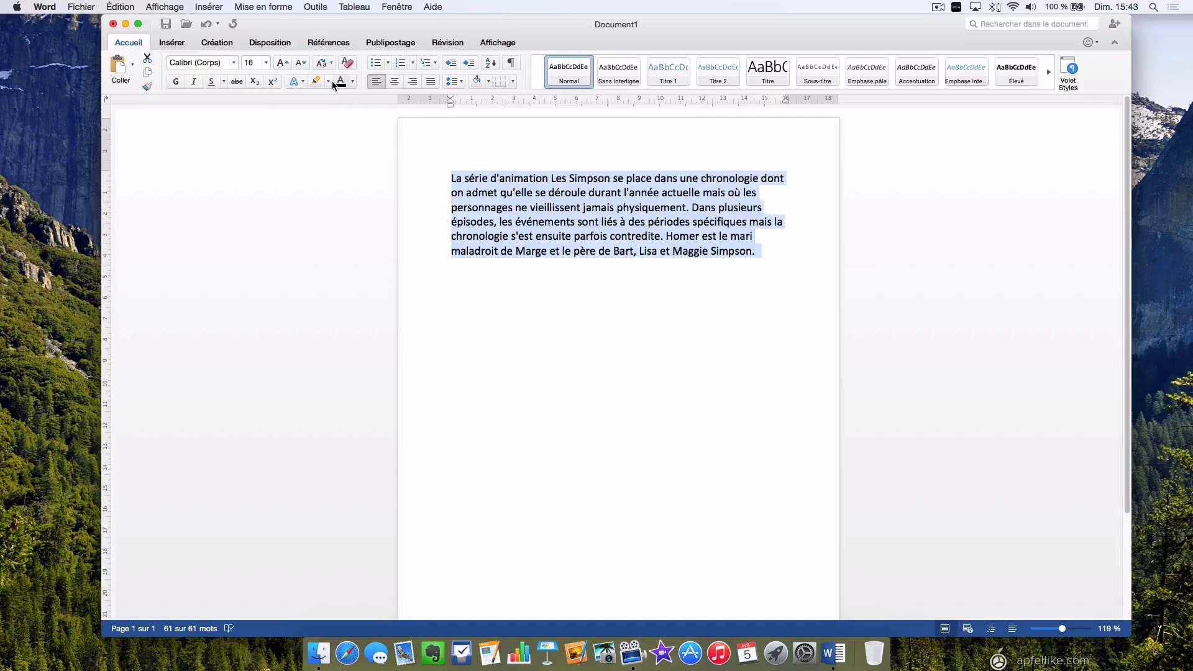
click(352, 82)
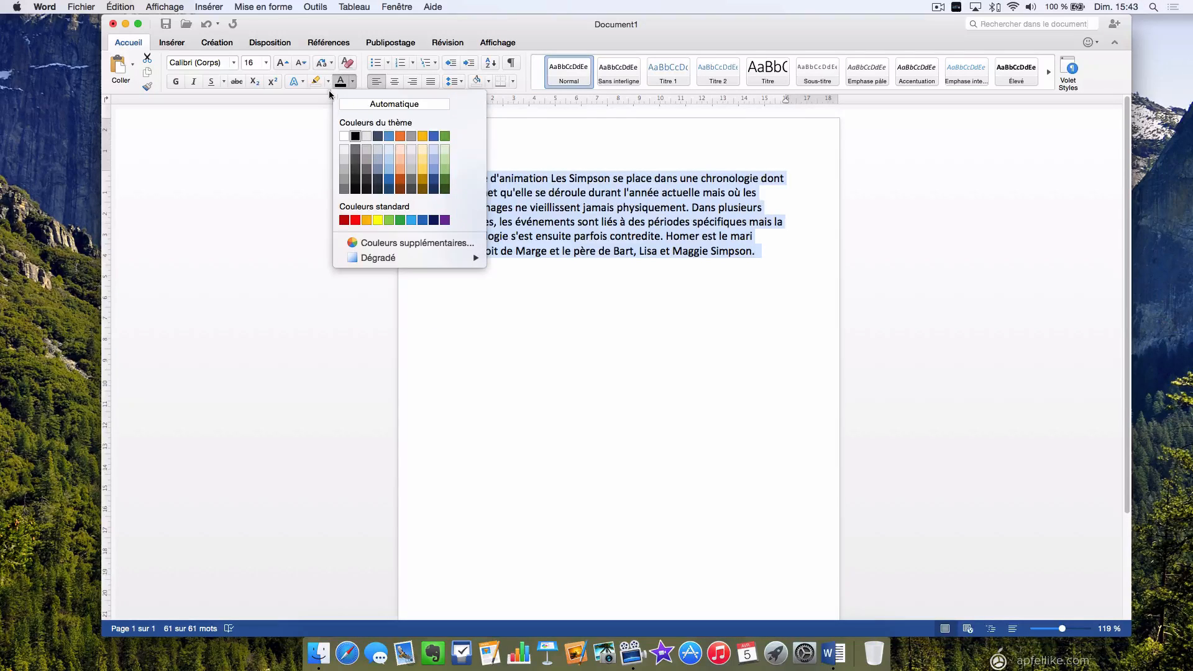
click(530, 153)
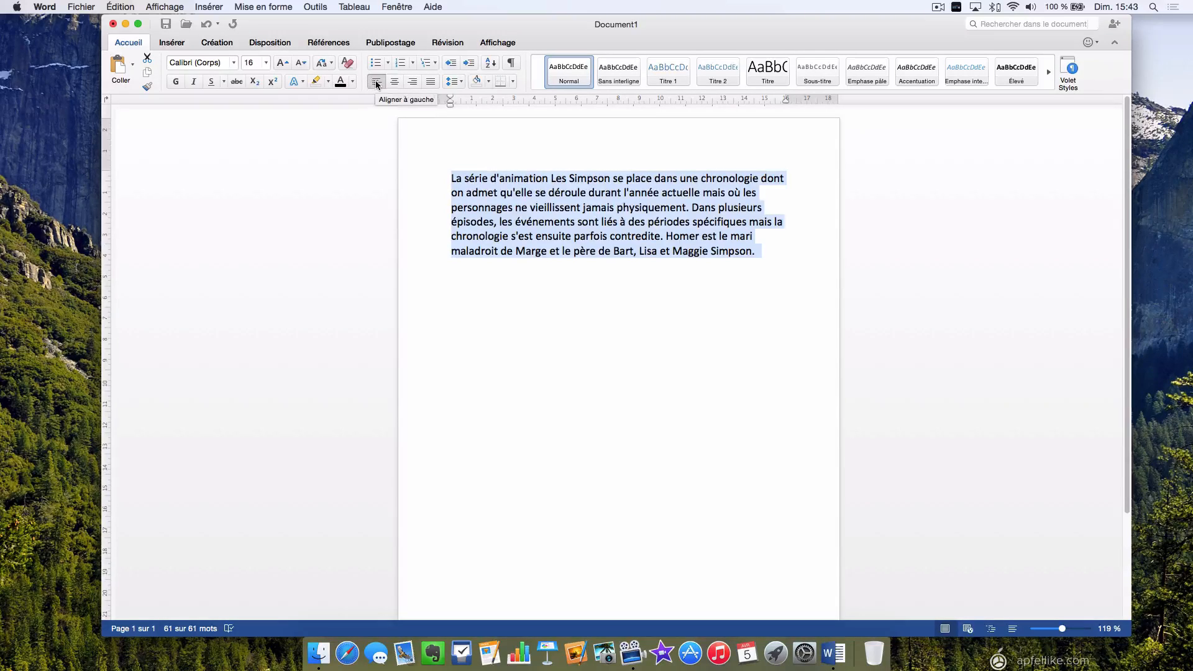
Try centred and justified alignment on the paragraph, and return it to left alignment.
click(395, 83)
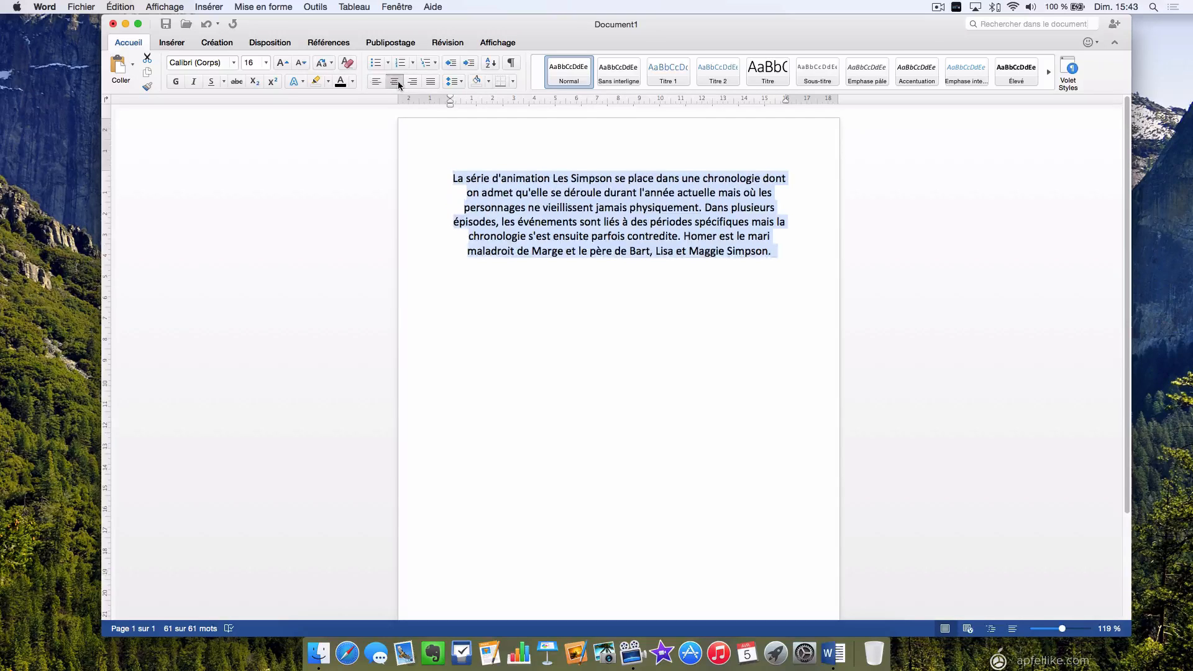
click(430, 82)
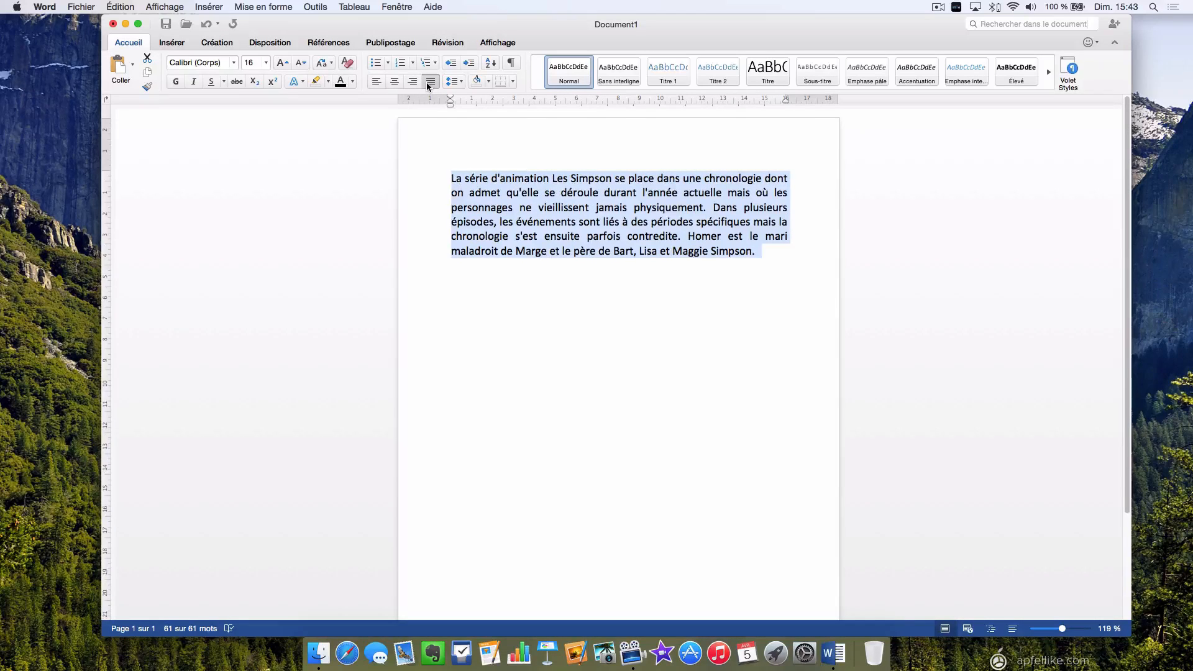
click(377, 82)
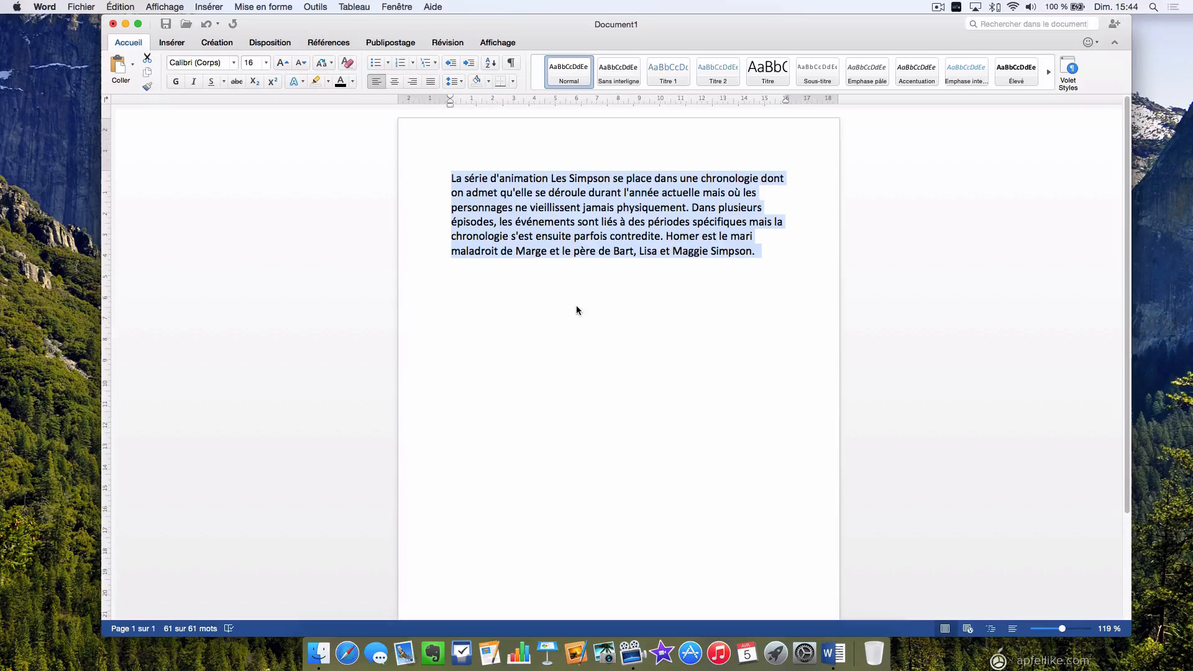
click(302, 81)
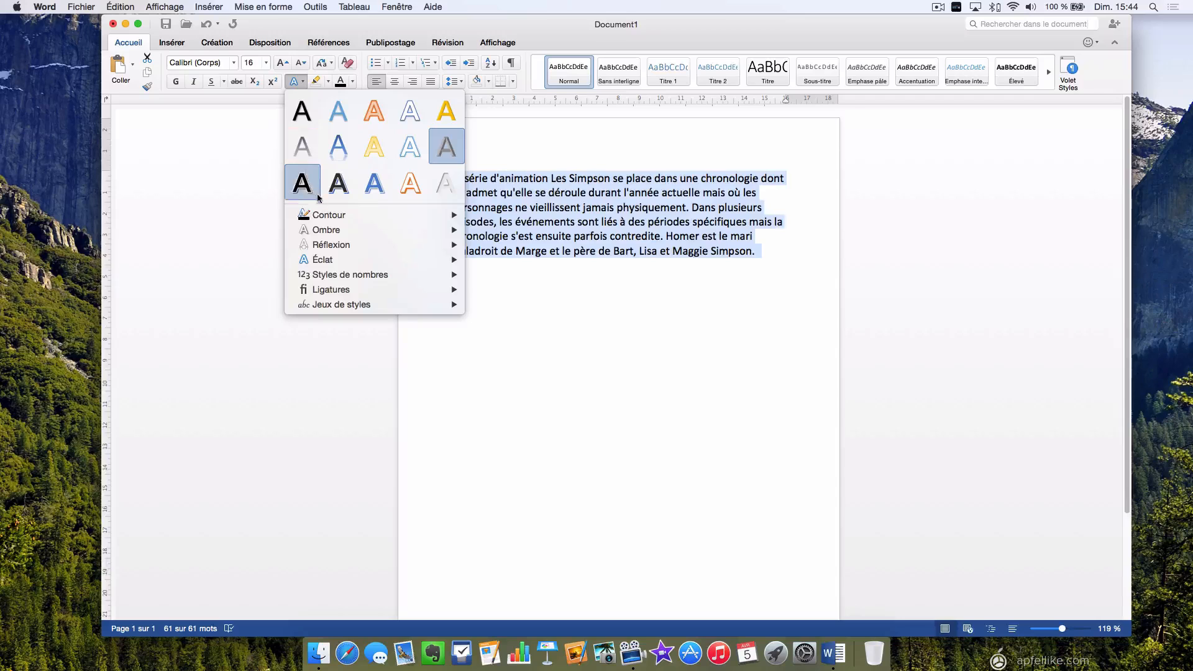
mouse_move(354, 266)
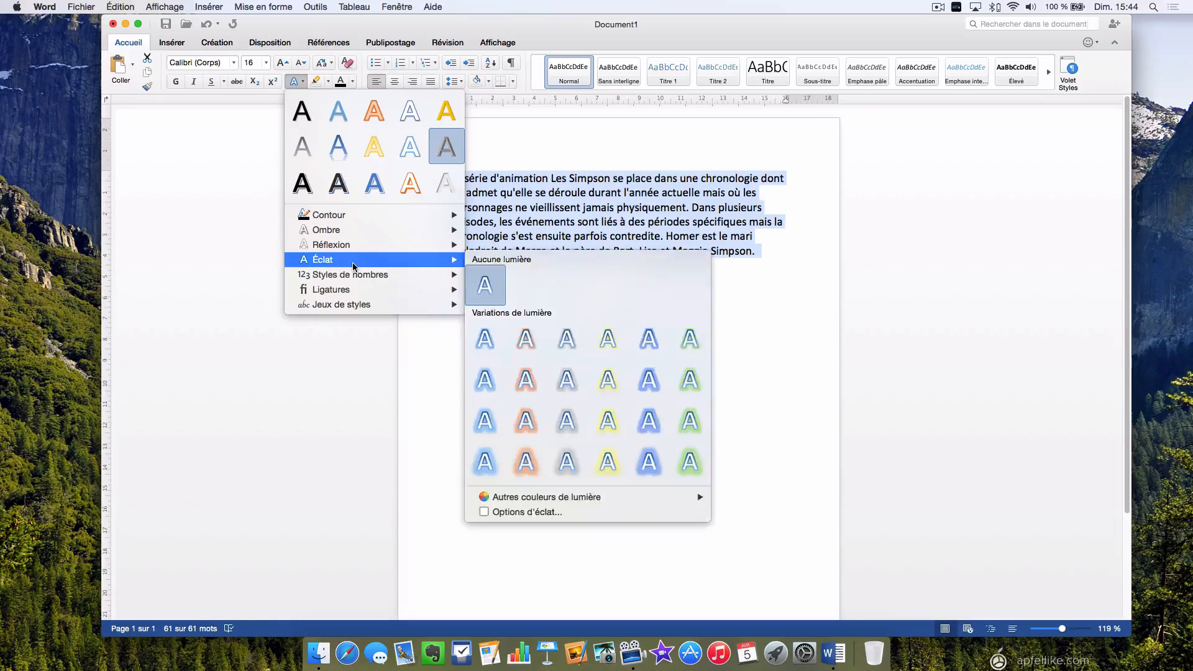
mouse_move(343, 218)
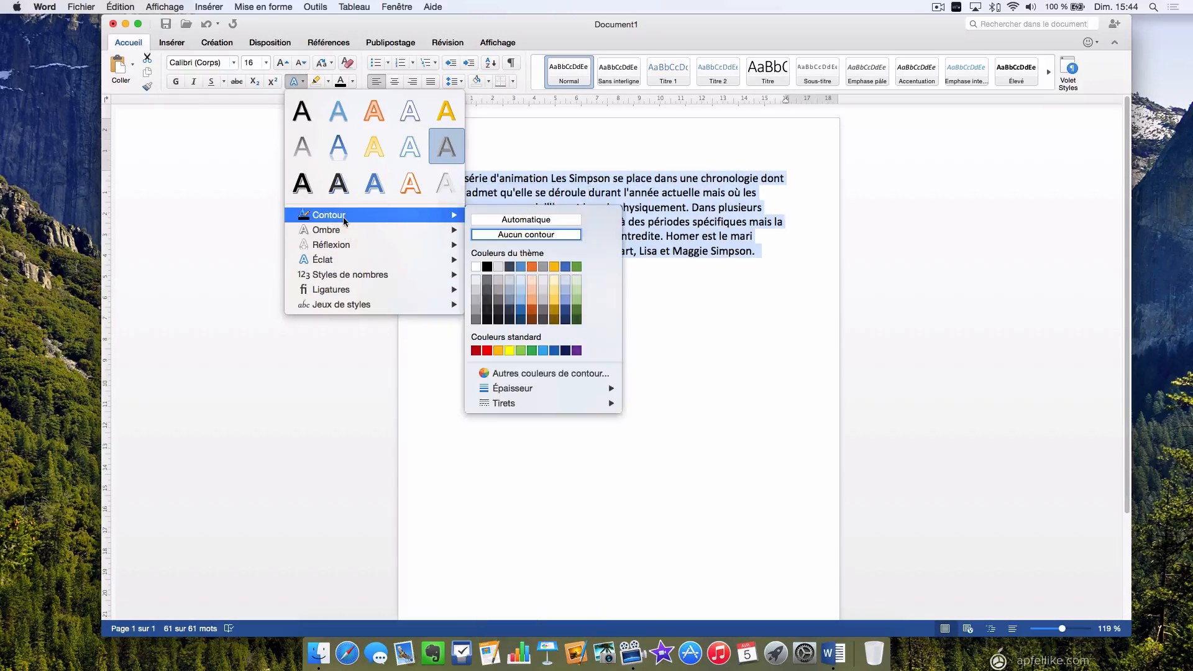
click(796, 271)
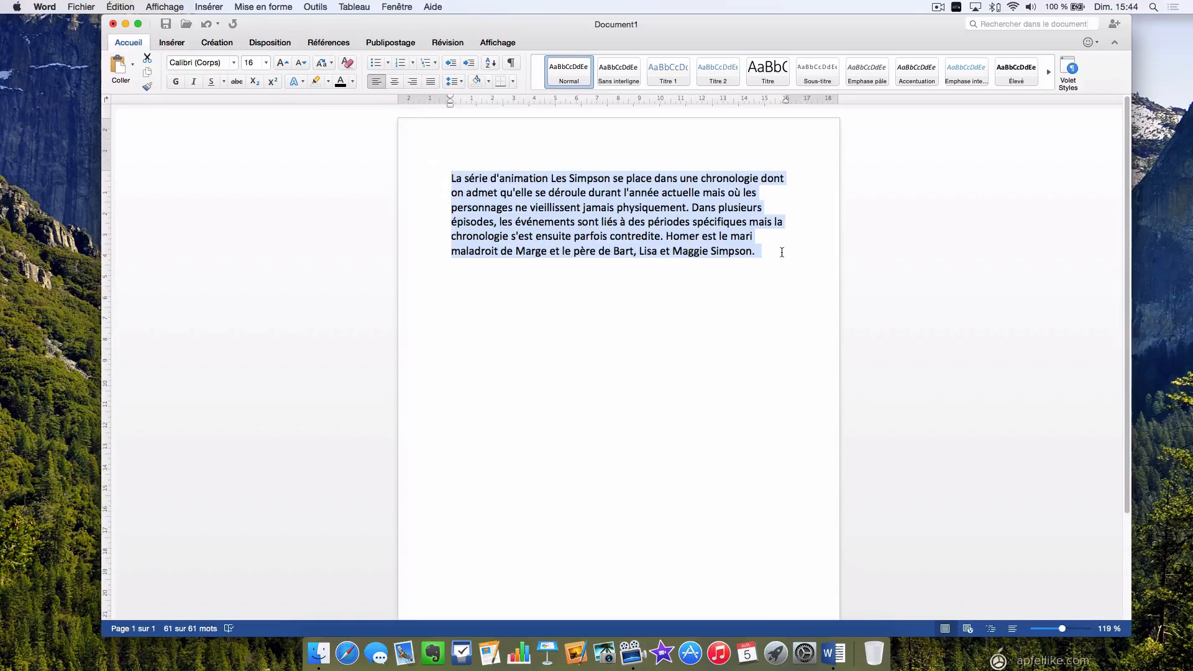
Add two line breaks after the paragraph's last sentence.
click(782, 252)
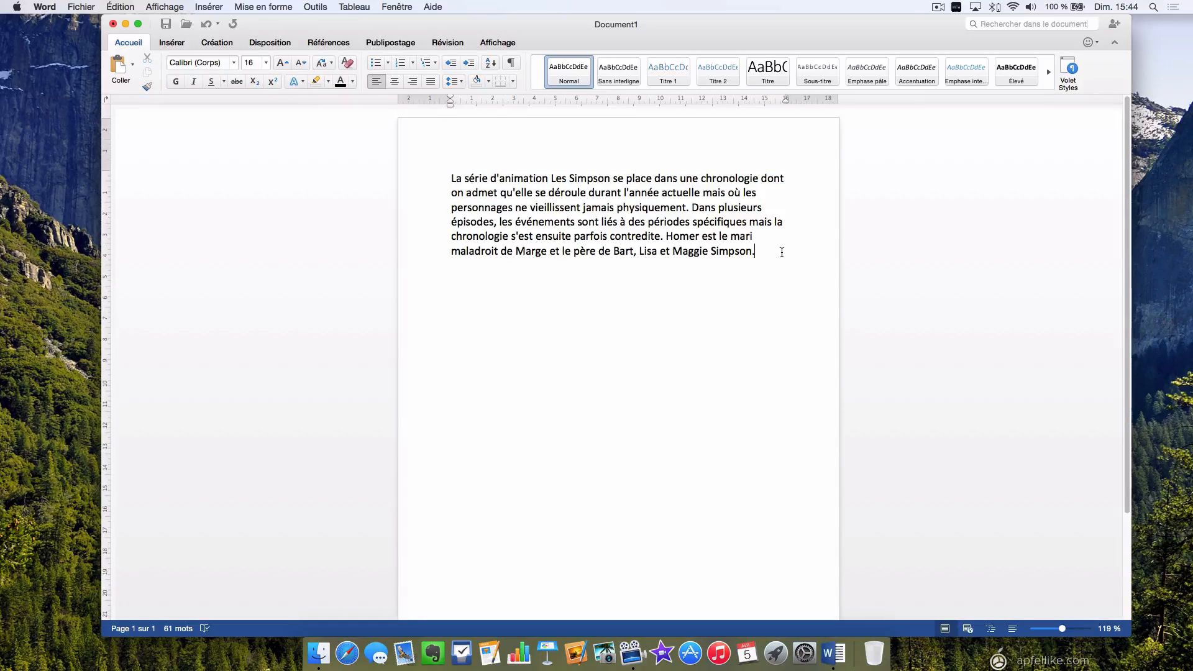
key(Return)
key(Return)
Insert a SmartArt list graphic with three columns of decreasing height below the paragraph.
click(171, 43)
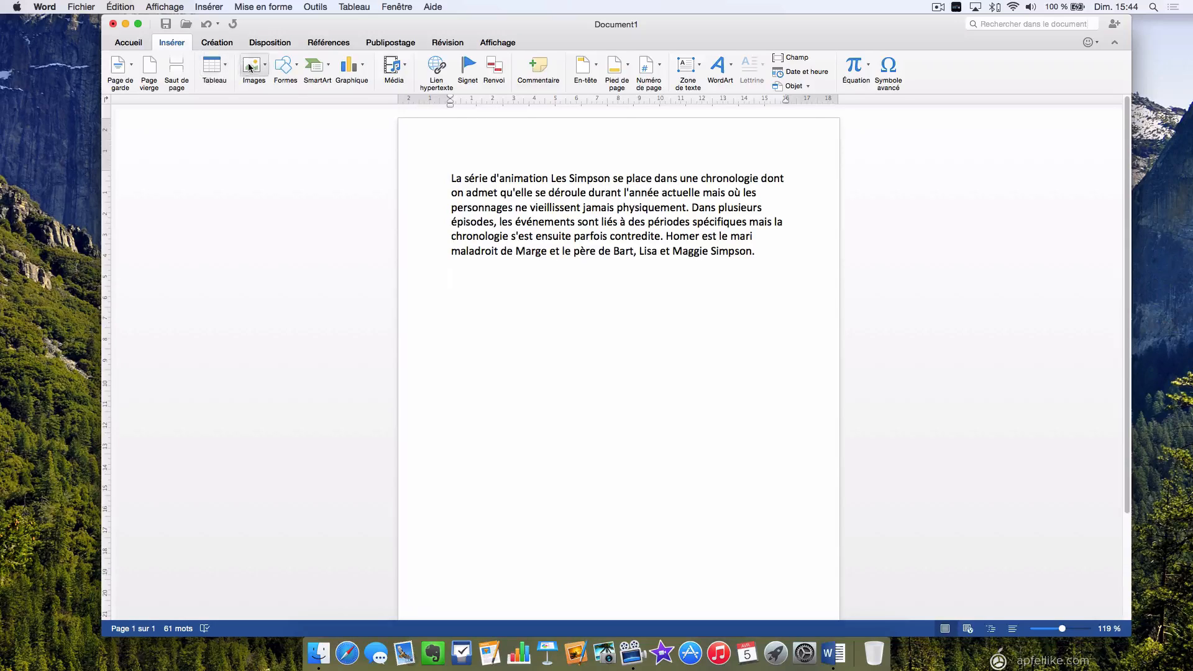
click(328, 67)
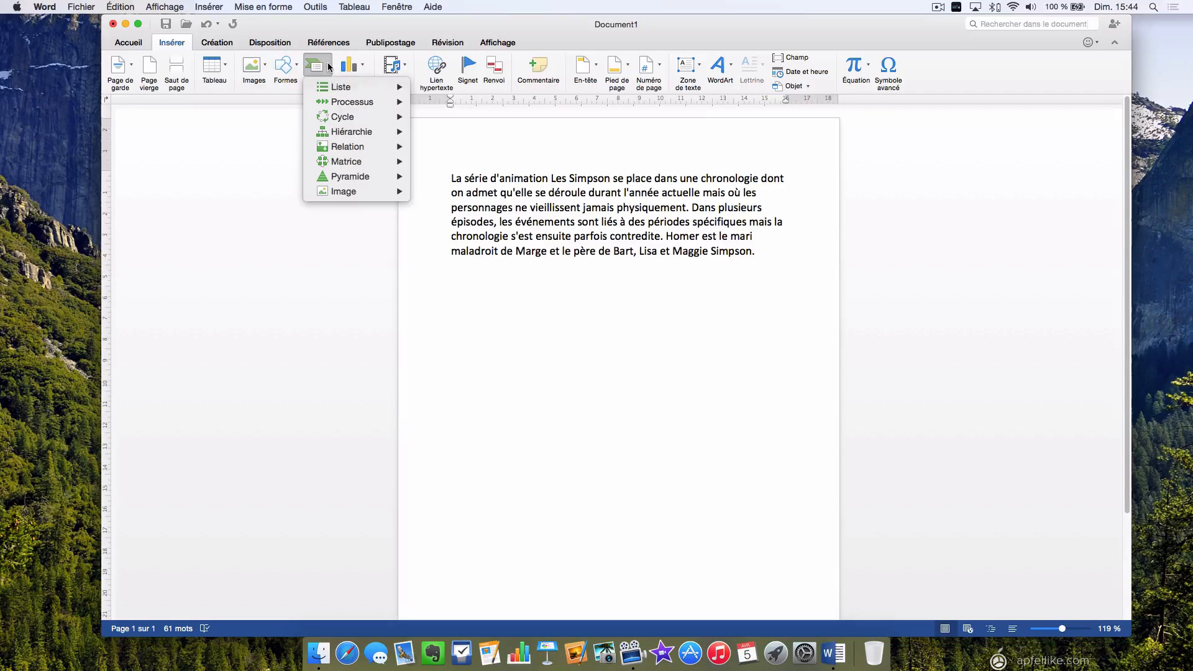
mouse_move(339, 88)
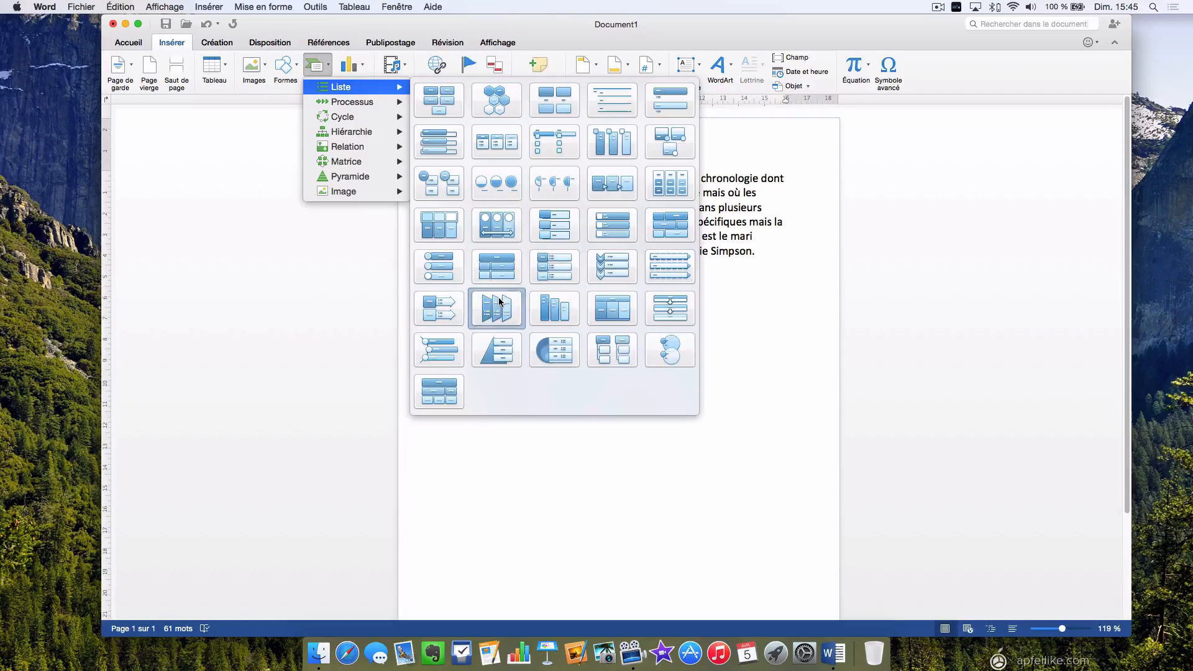
click(554, 310)
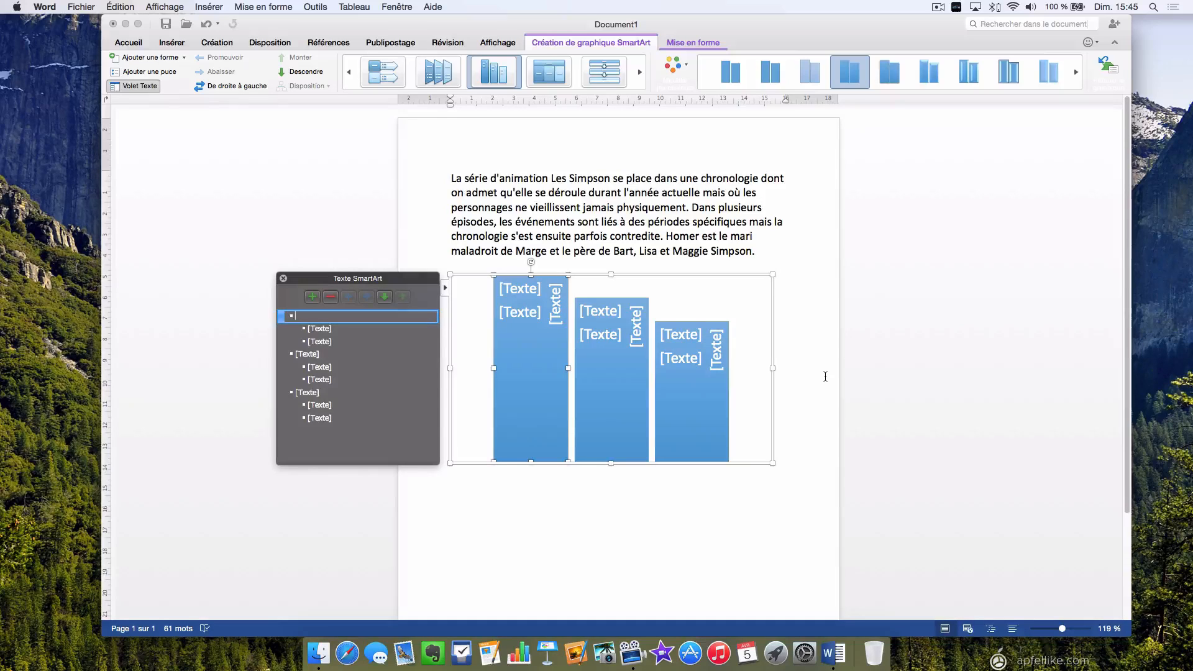
Delete the SmartArt column graphic from the document.
click(710, 277)
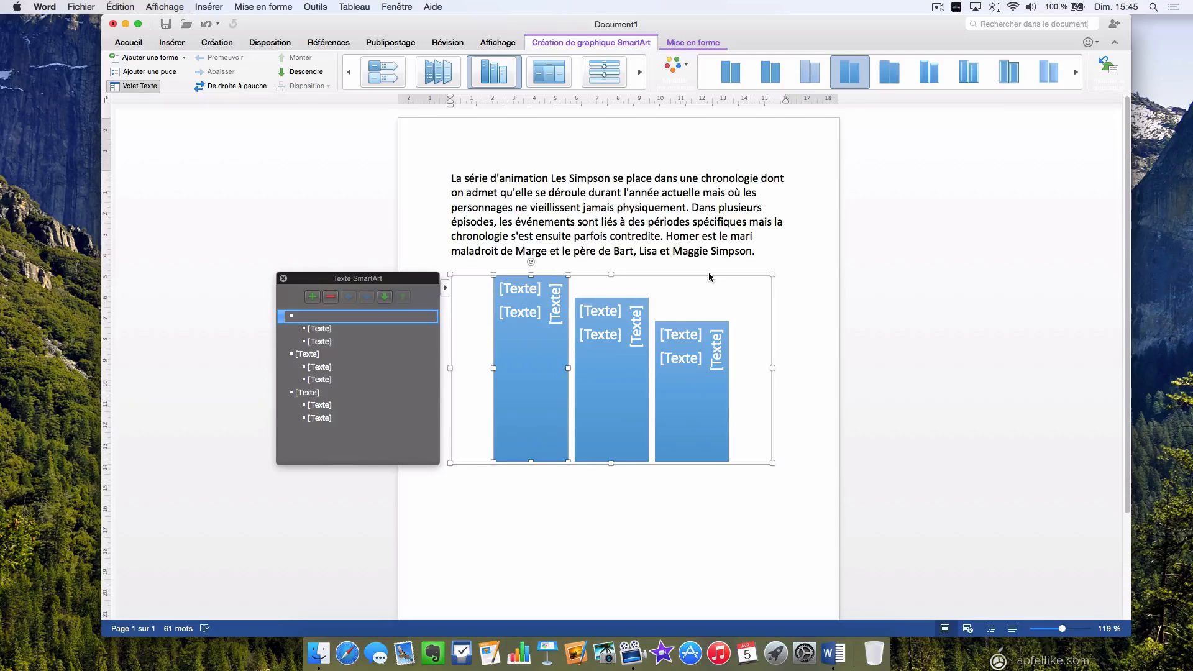
key(super+z)
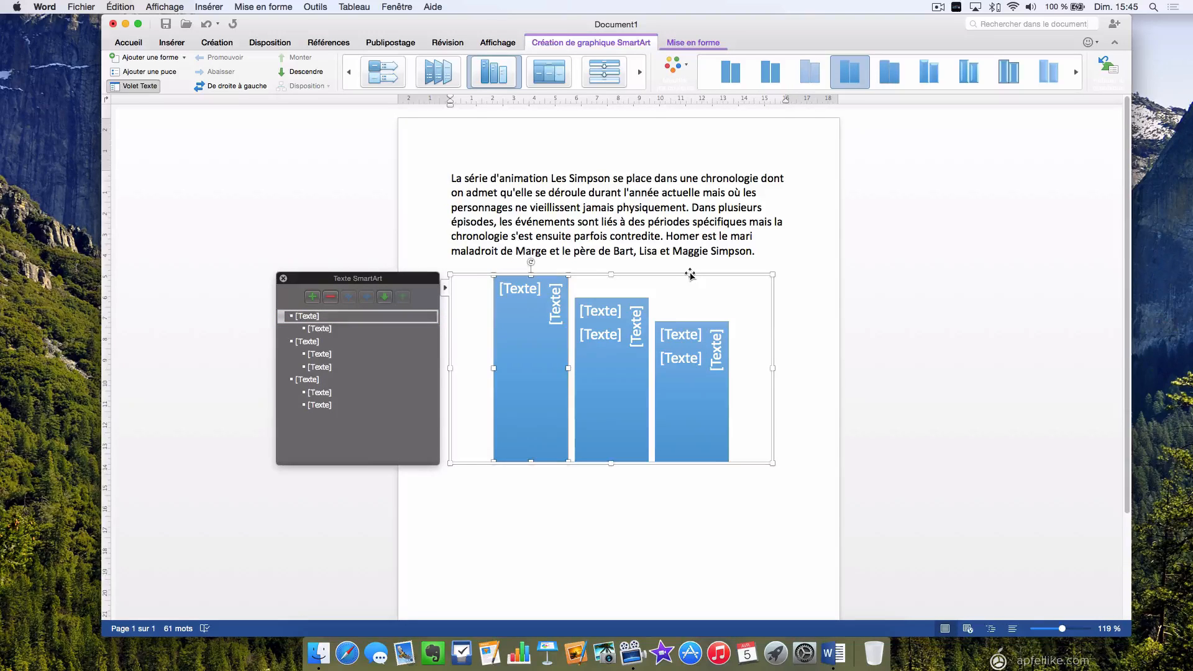
click(690, 274)
key(BackSpace)
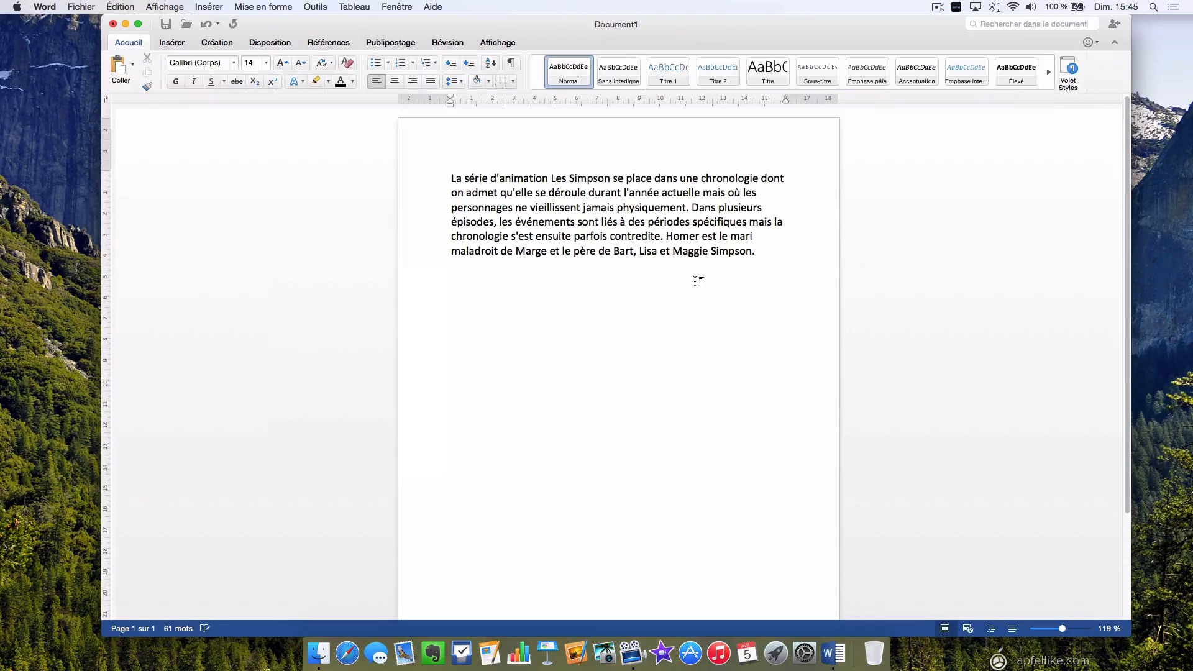
Examine the predefined equations available for insertion and leave the list without picking one.
click(171, 42)
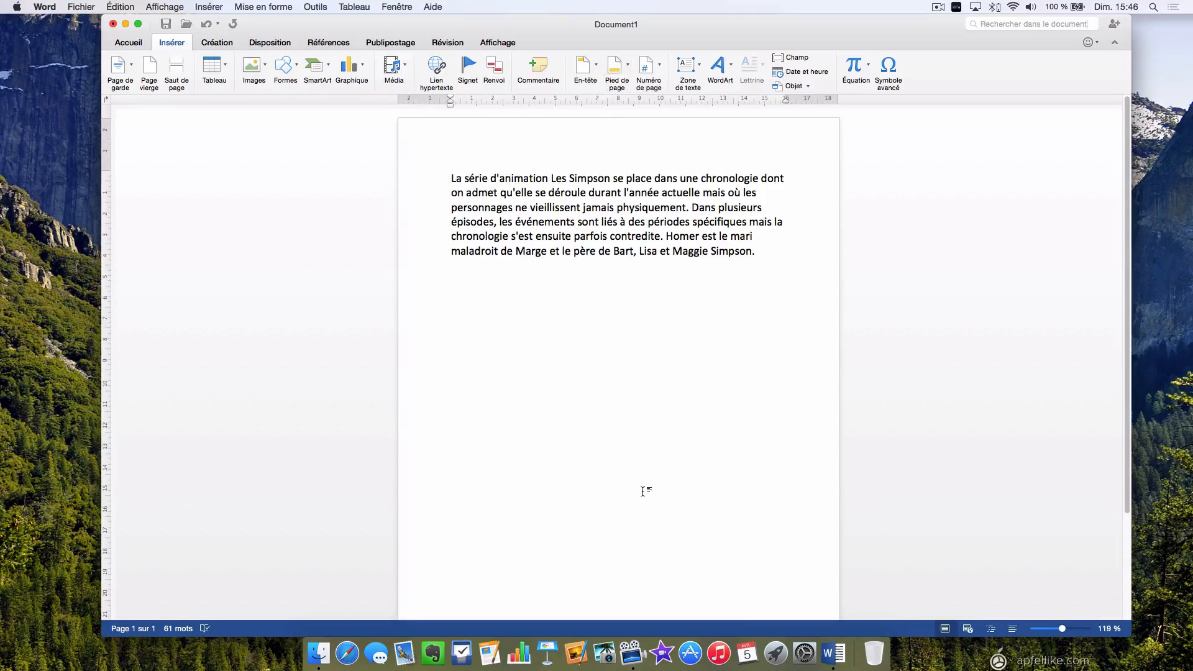
scroll(644, 495, down, 4)
scroll(640, 534, up, 4)
click(869, 67)
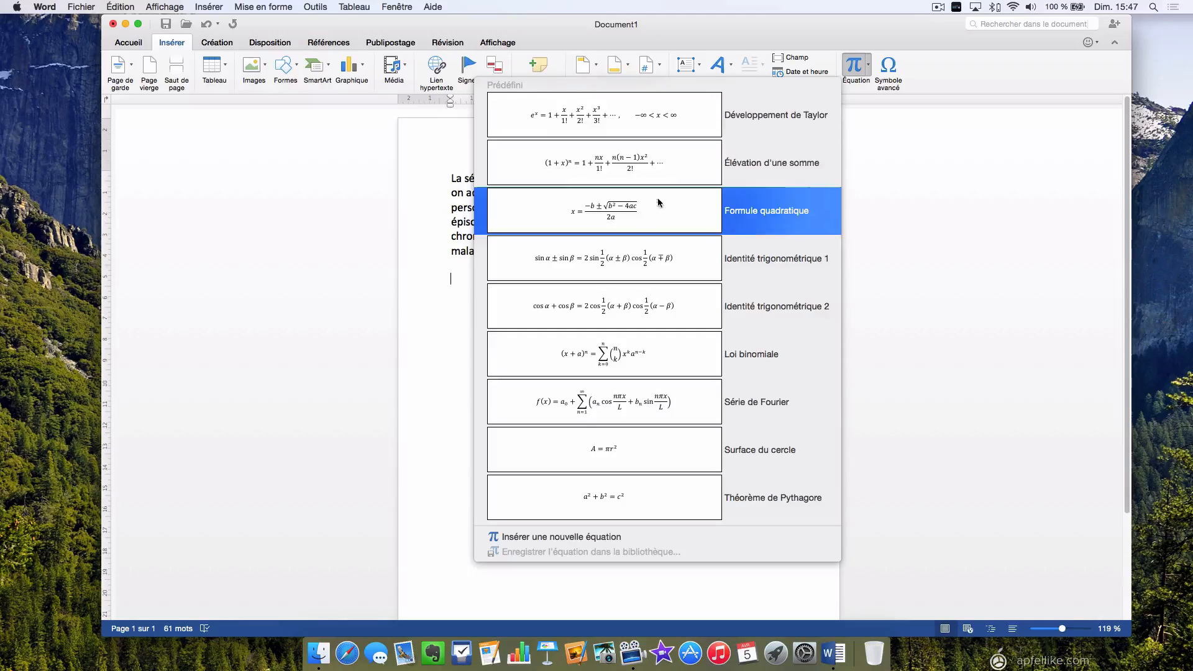
click(457, 279)
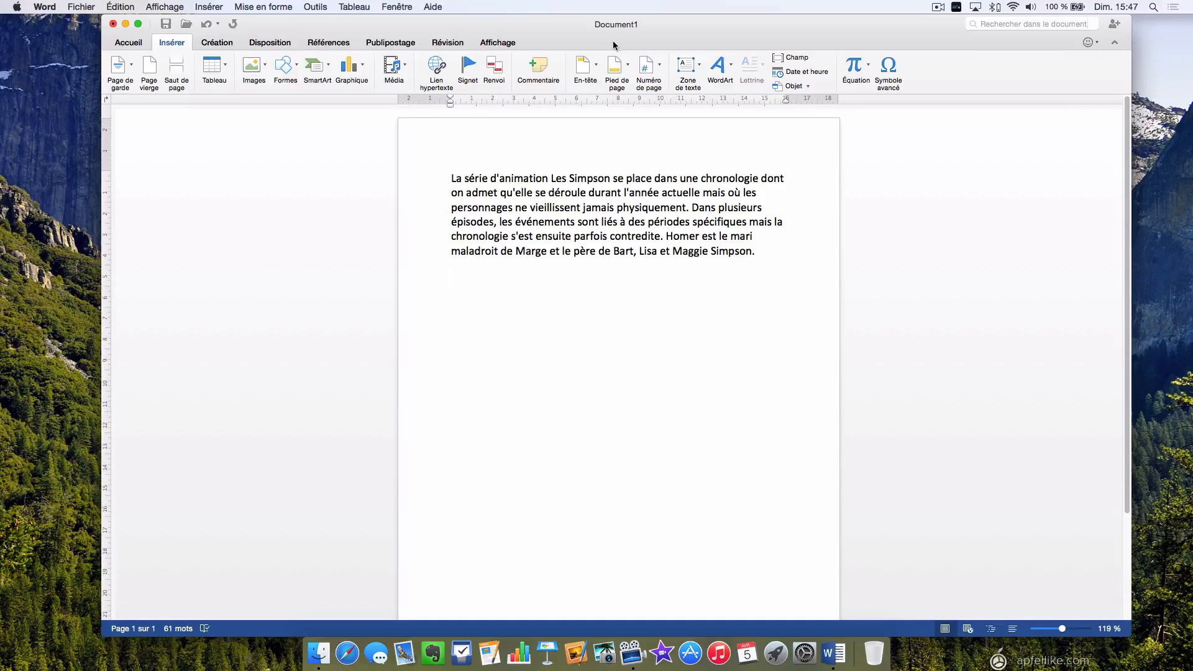
Draw a rectangle about 7.3 cm wide and 3.8 cm high below the paragraph.
click(297, 66)
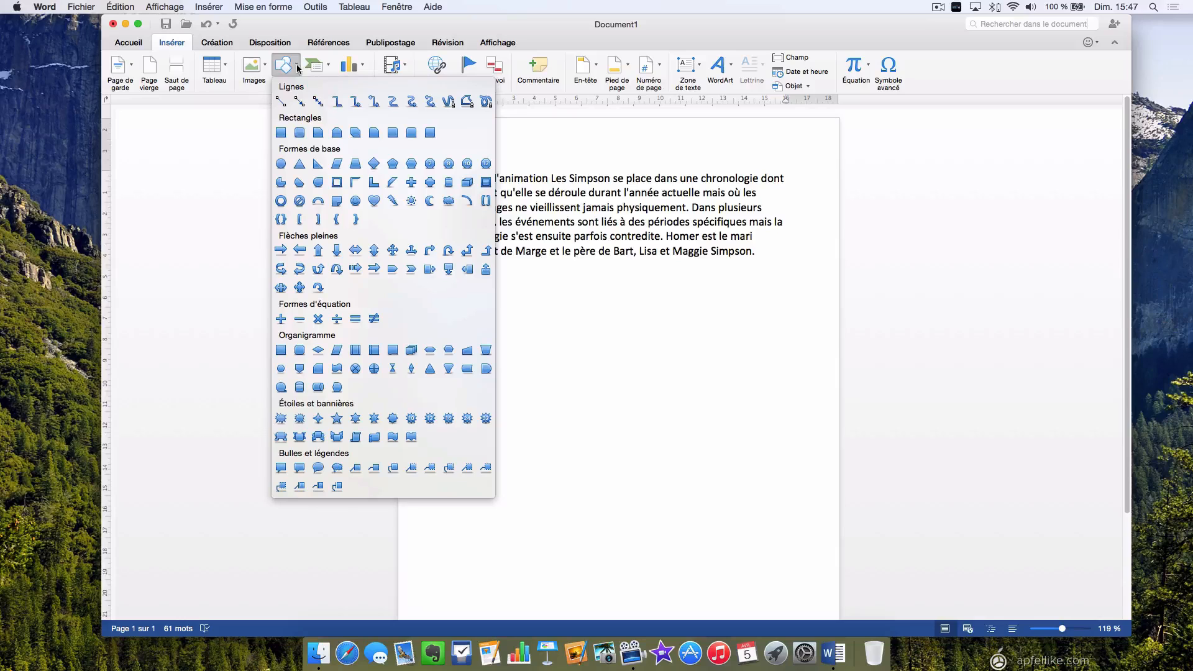
click(282, 133)
mouse_move(493, 279)
mouse_down()
mouse_move(520, 300)
mouse_move(631, 322)
mouse_move(648, 353)
mouse_up()
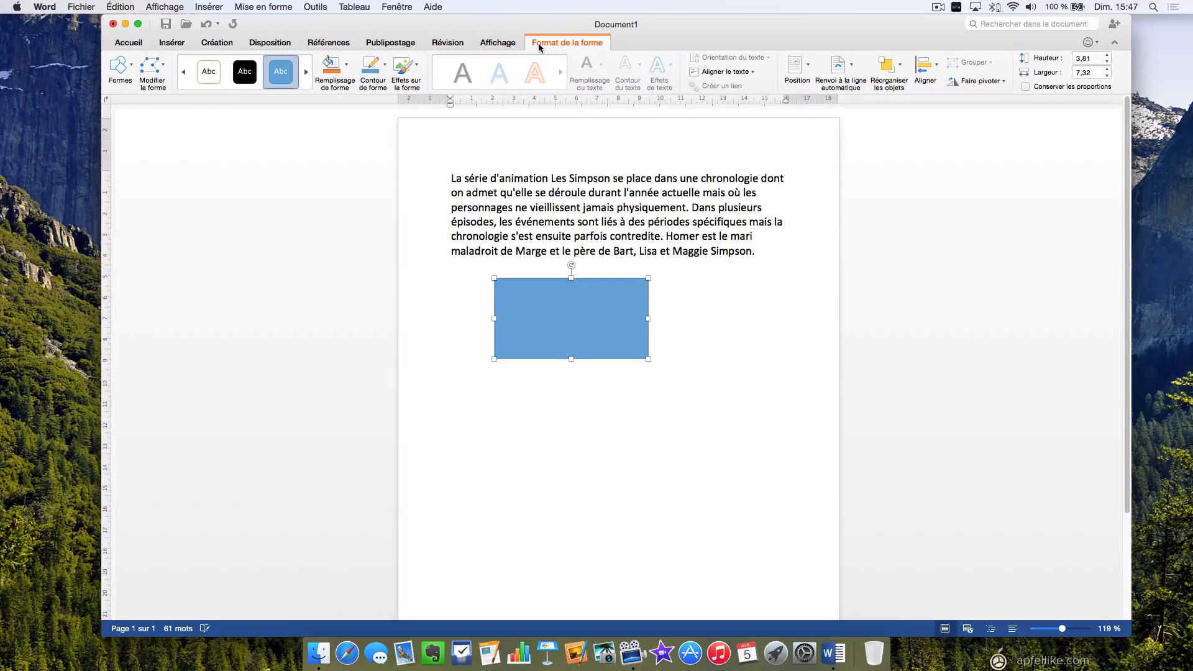
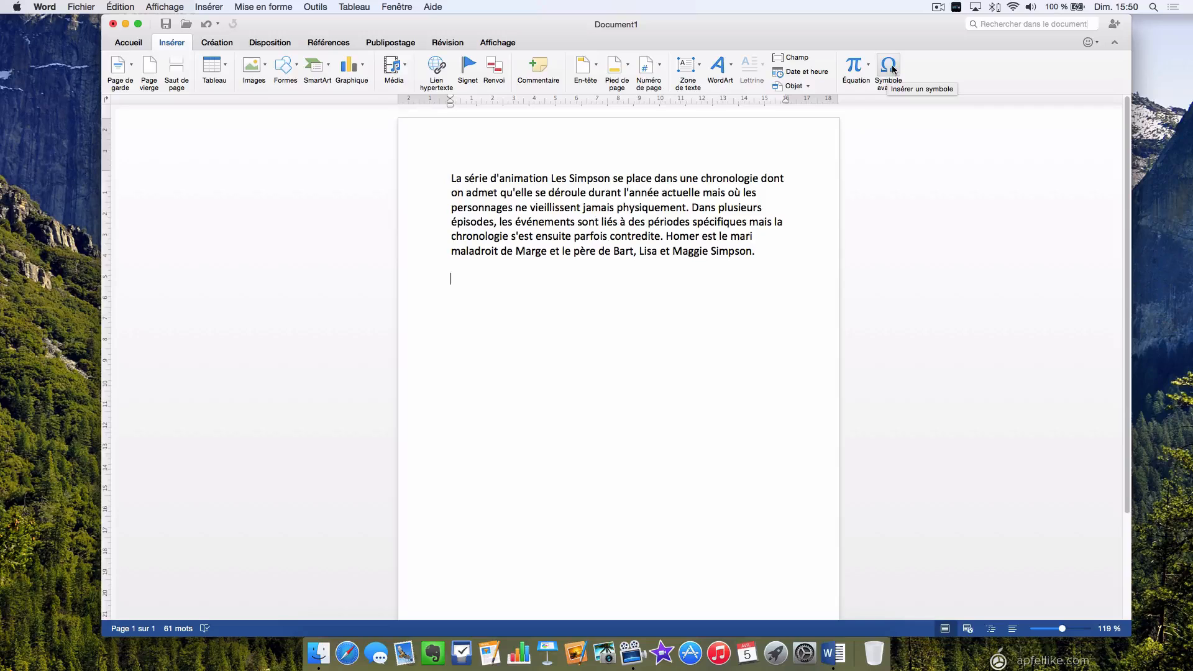
click(216, 43)
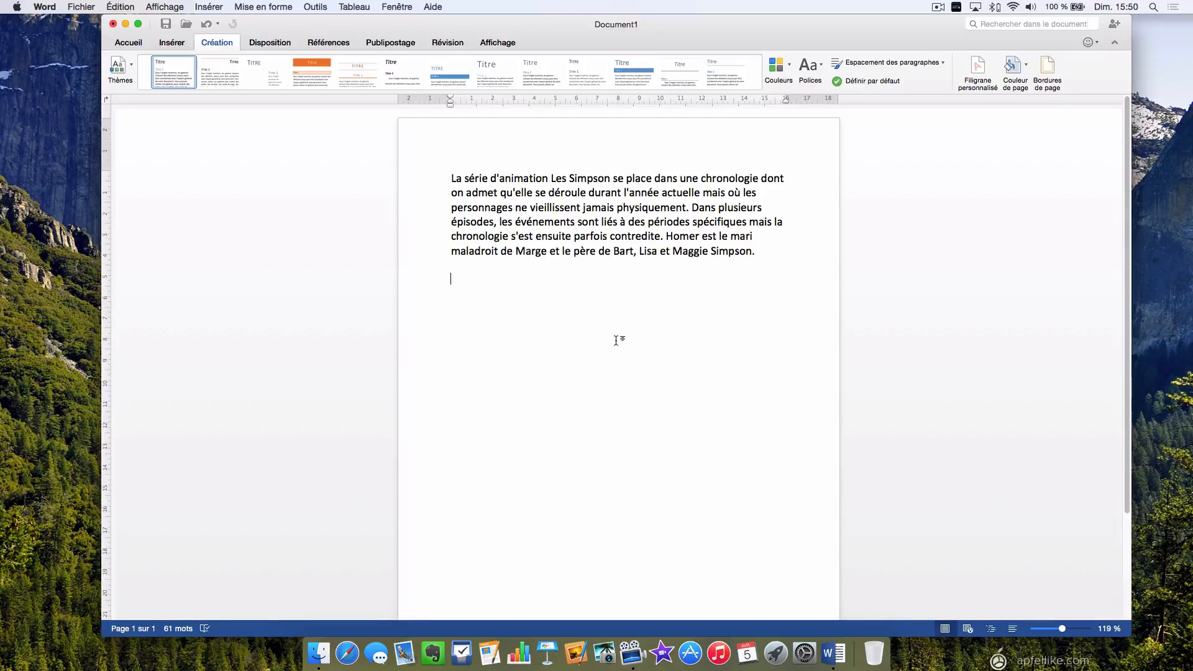
click(122, 44)
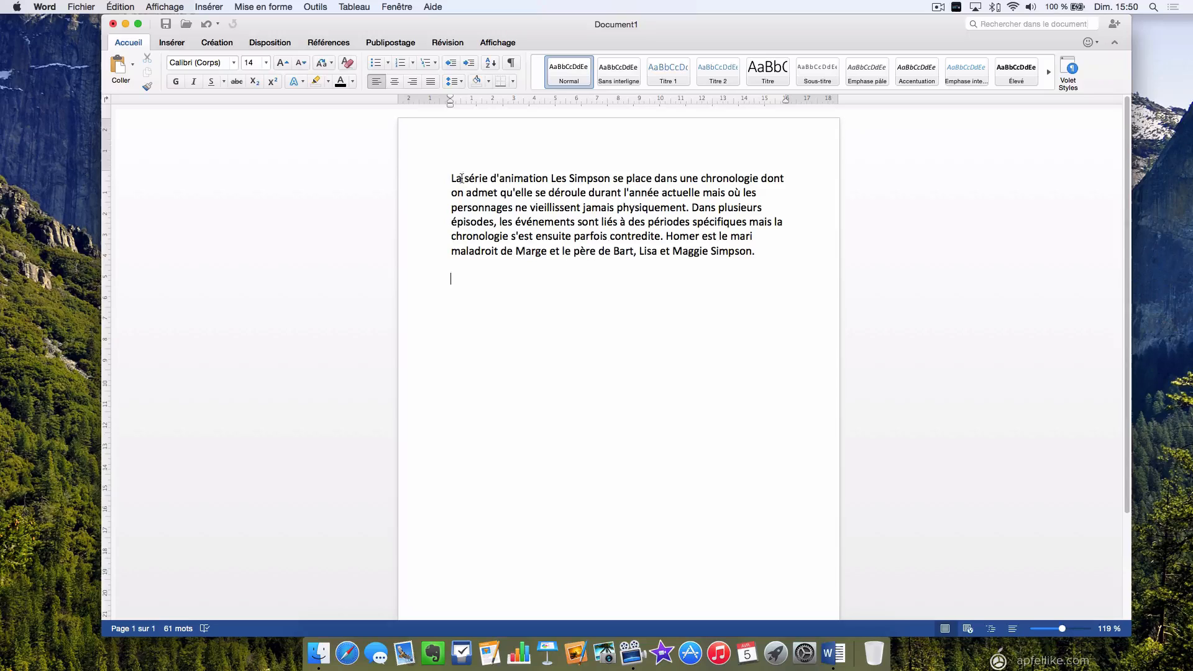
Enlarge the font of the whole sample paragraph by one size increment and reduce it by one again.
drag(451, 178, 755, 251)
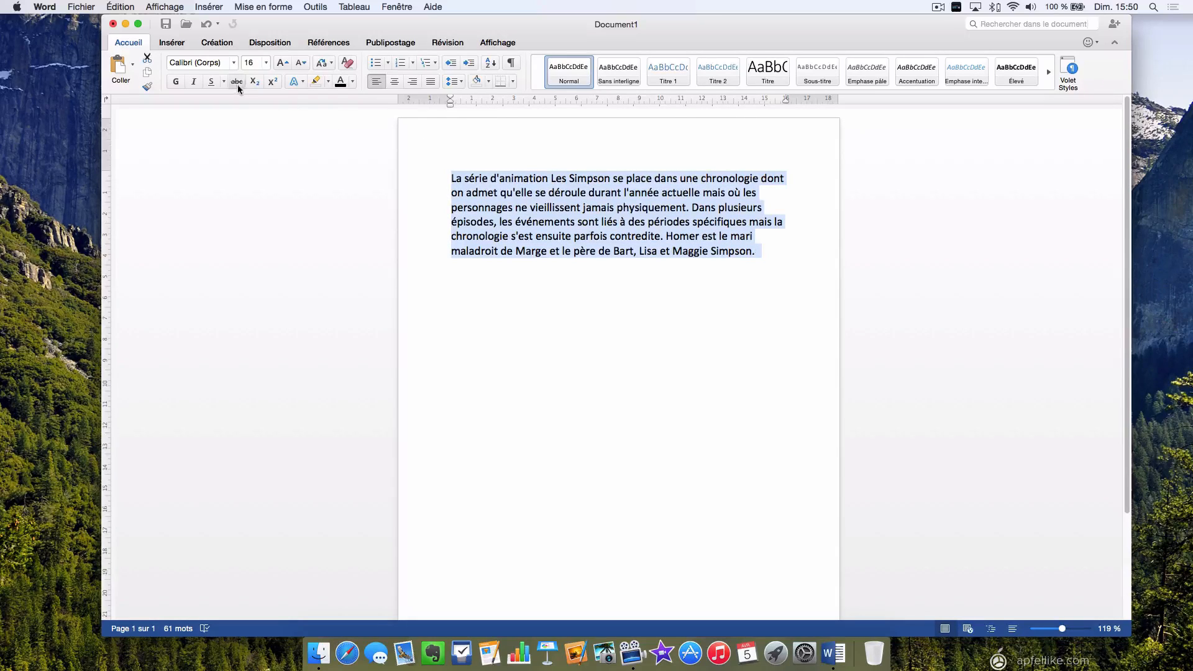
click(283, 63)
click(303, 64)
click(550, 266)
Apply the predefined theme "Ronds dans l'eau" to the document.
click(214, 44)
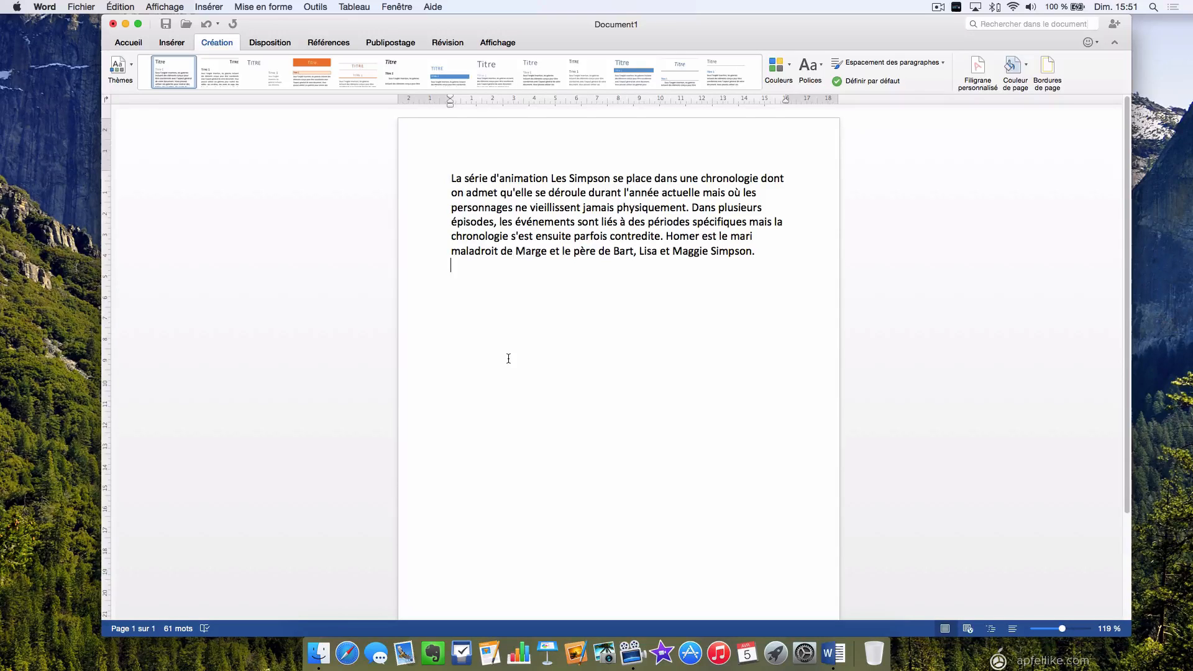
click(131, 67)
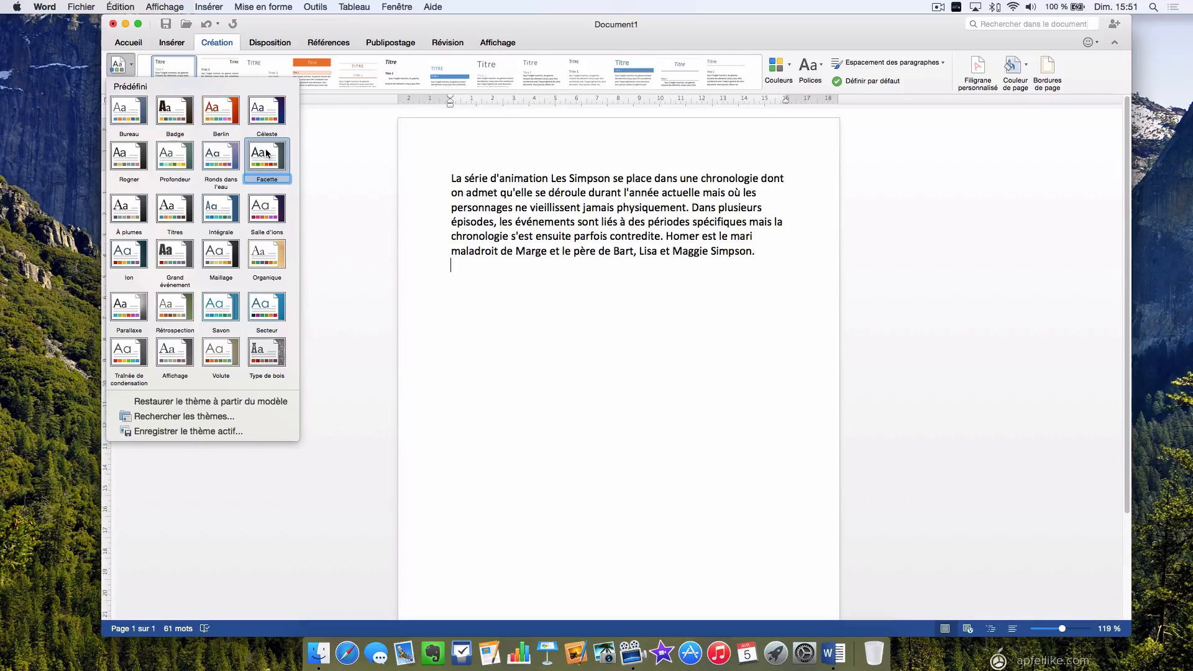
click(225, 156)
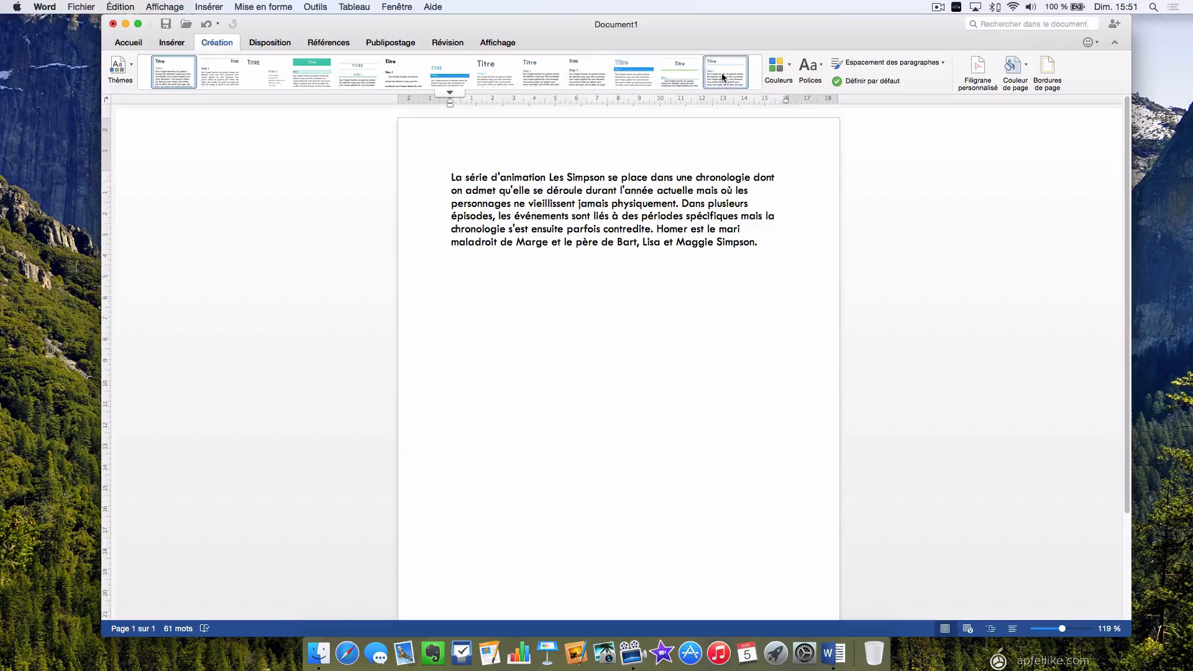
Examine the predefined style sets and the document themes without applying another one.
click(456, 97)
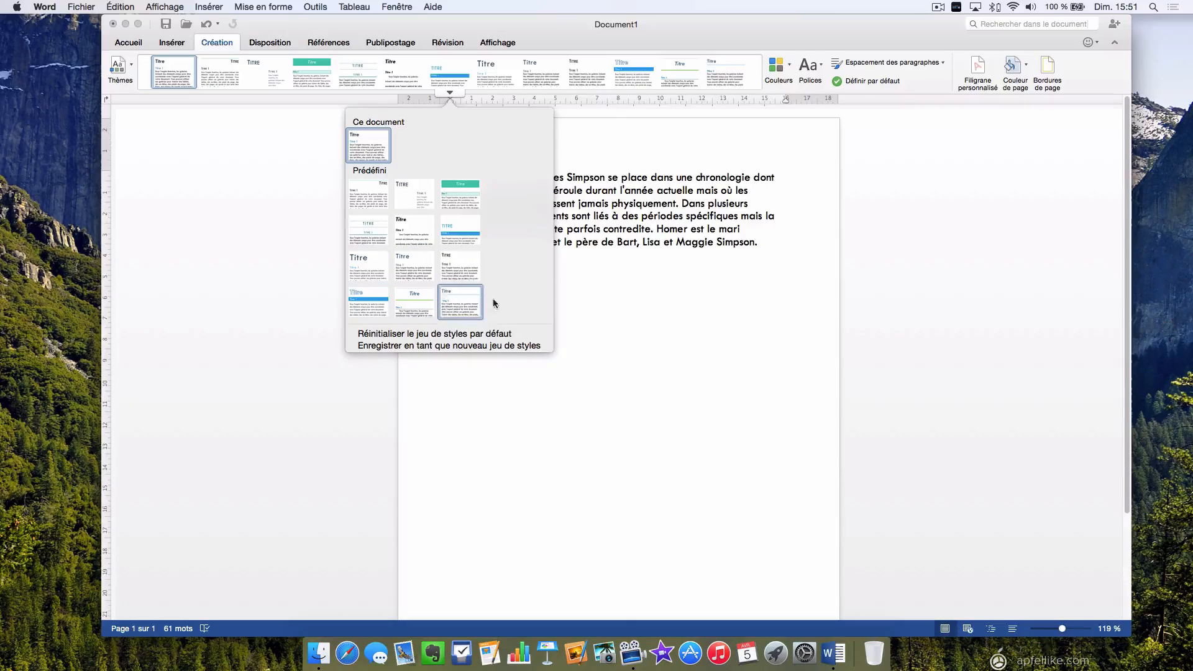
click(626, 270)
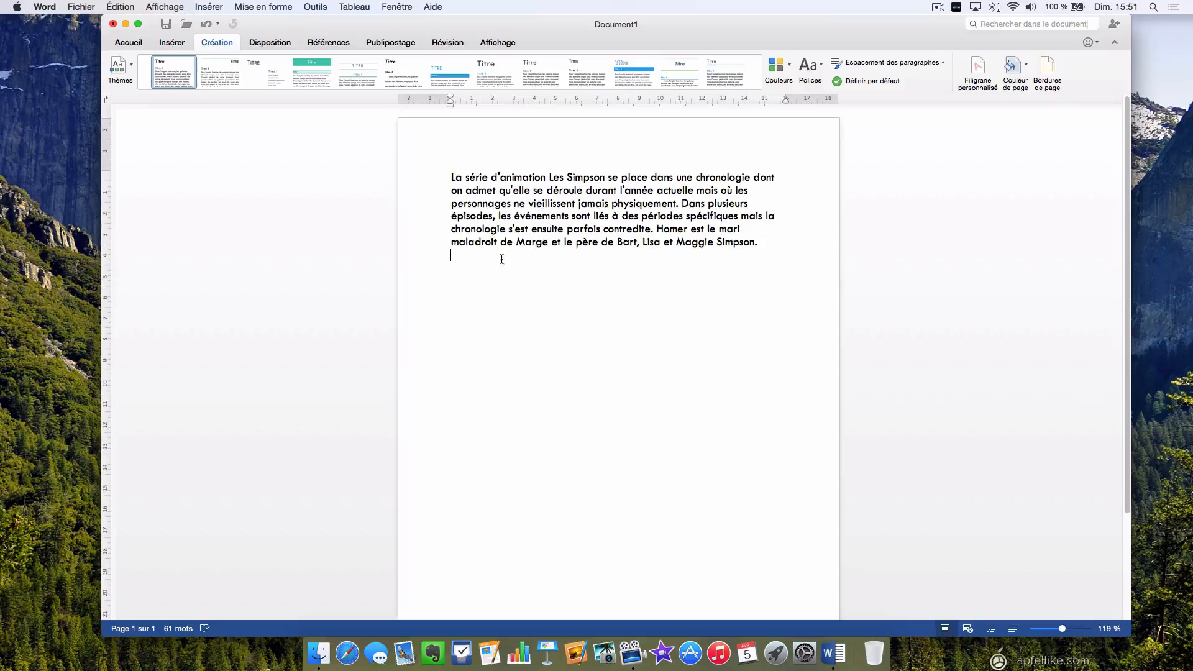
click(120, 69)
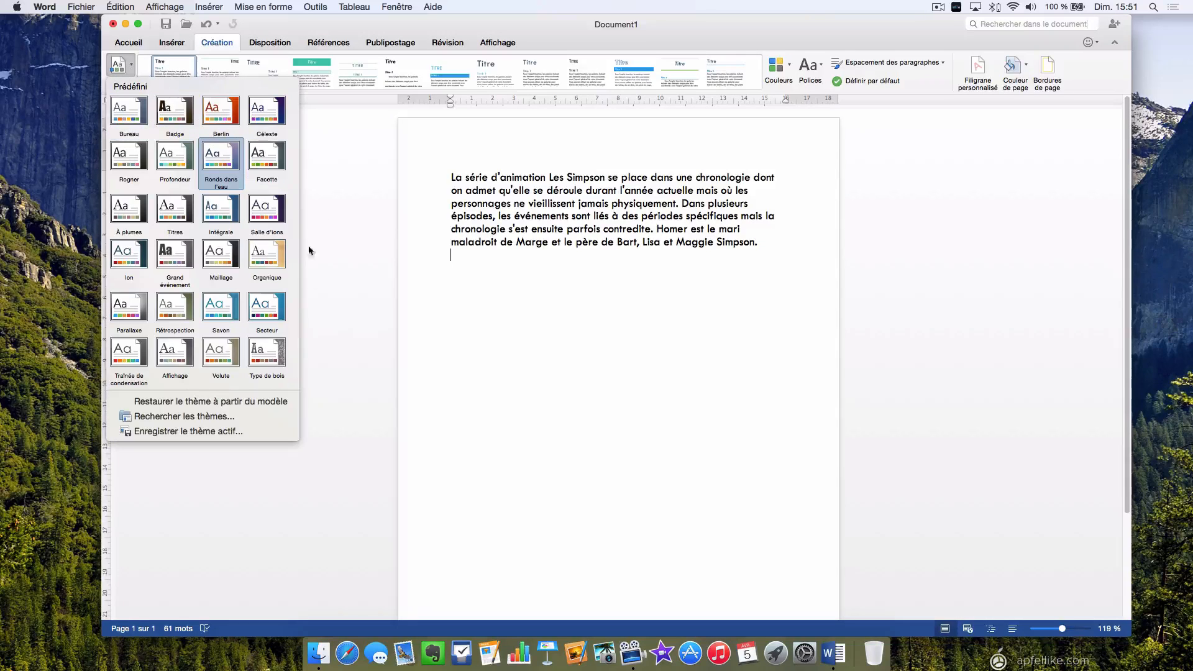
click(532, 270)
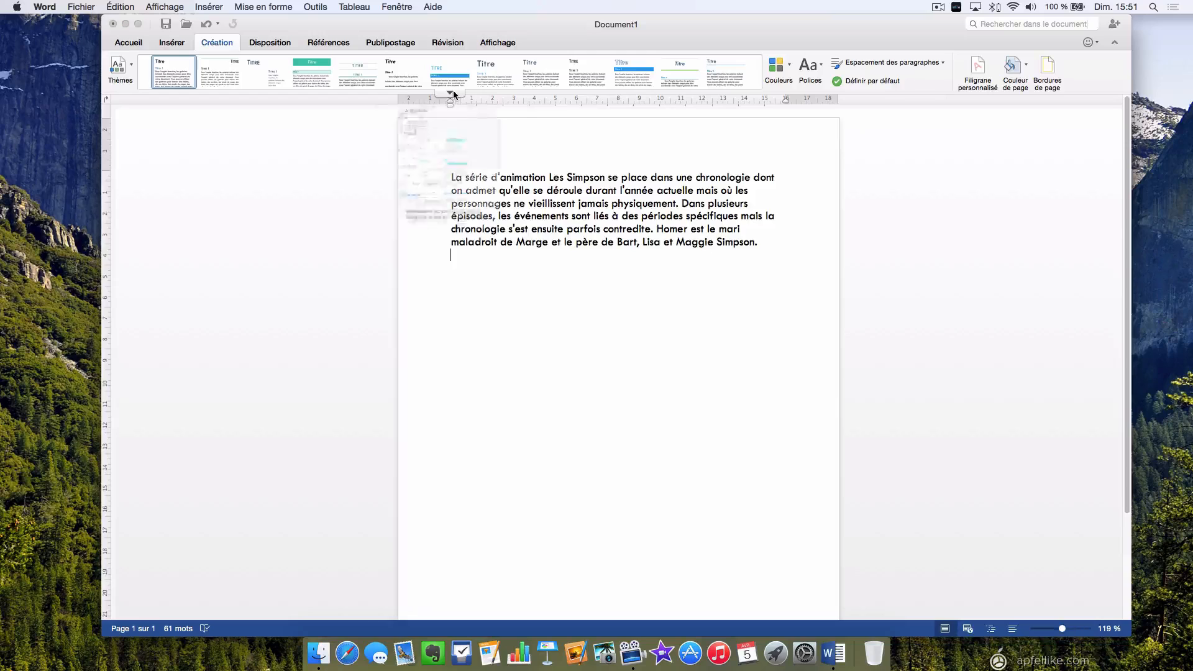
click(451, 92)
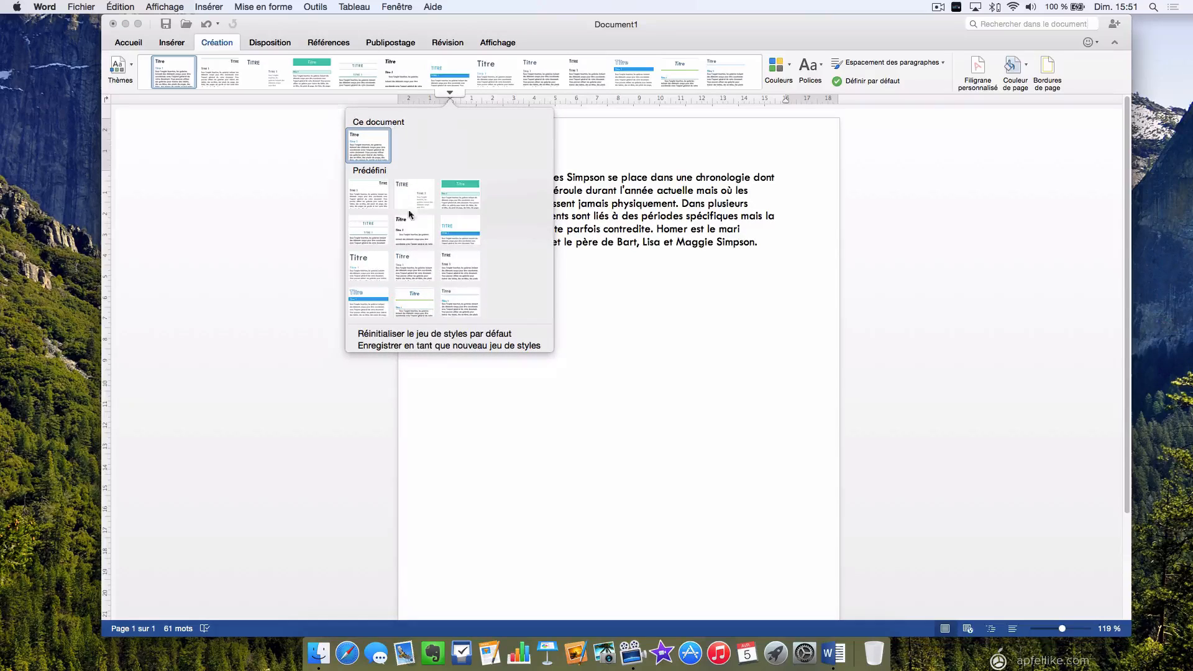
click(615, 320)
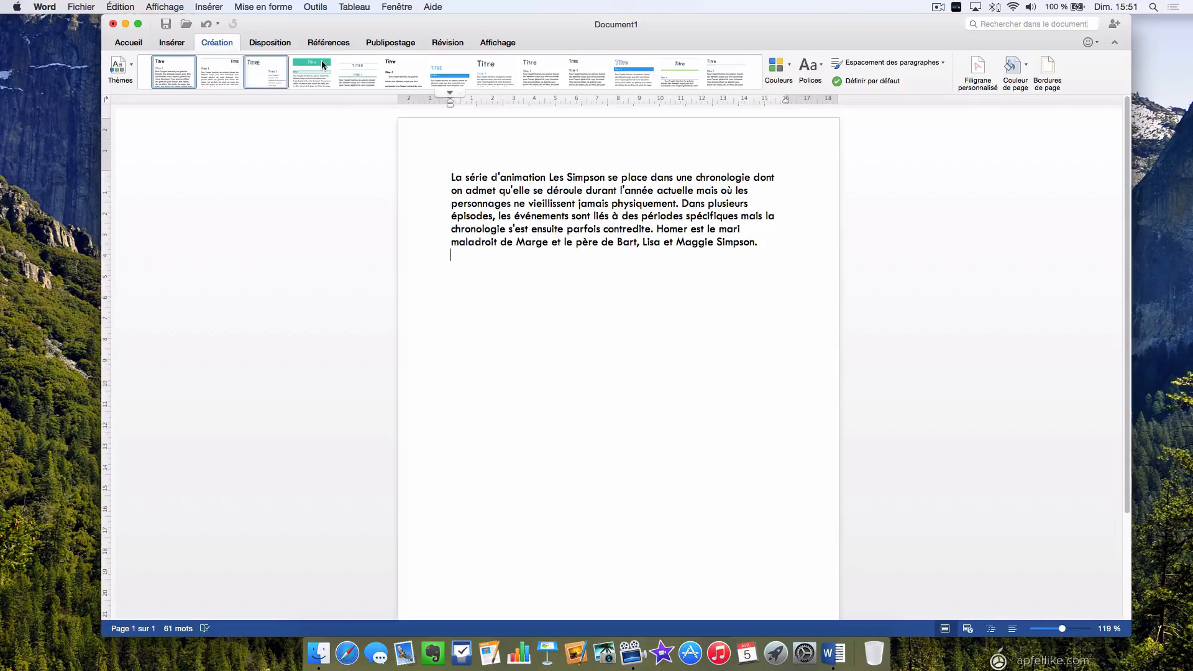
Examine the predefined theme colour palettes and theme font pairs without choosing any.
click(791, 64)
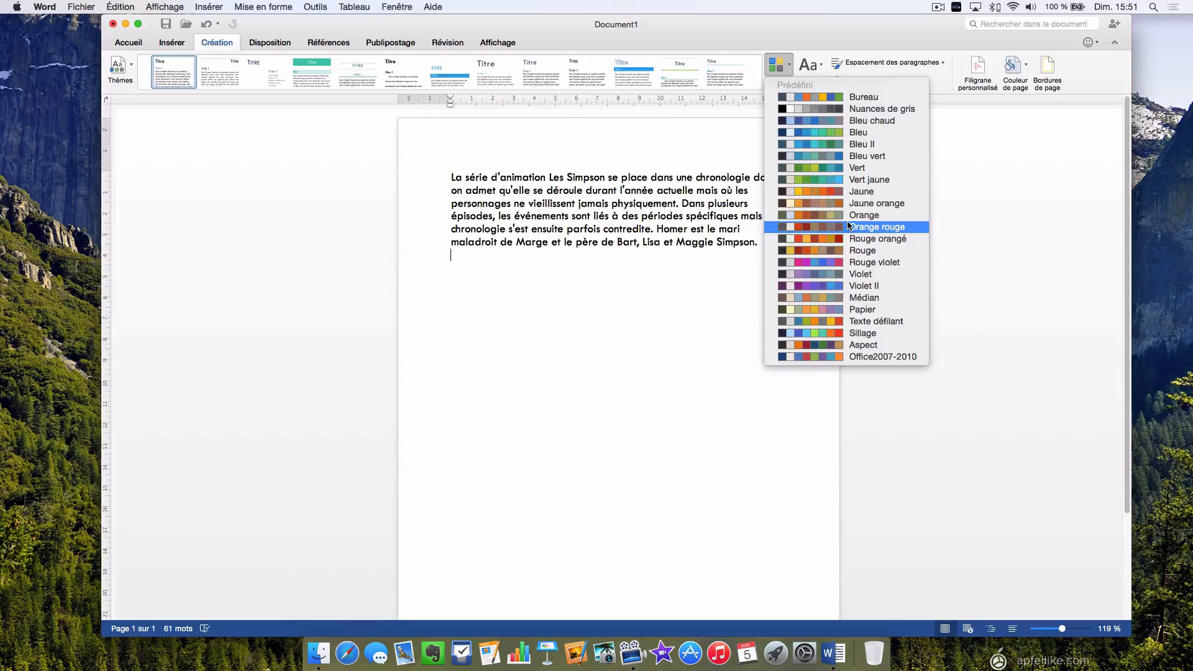
click(679, 286)
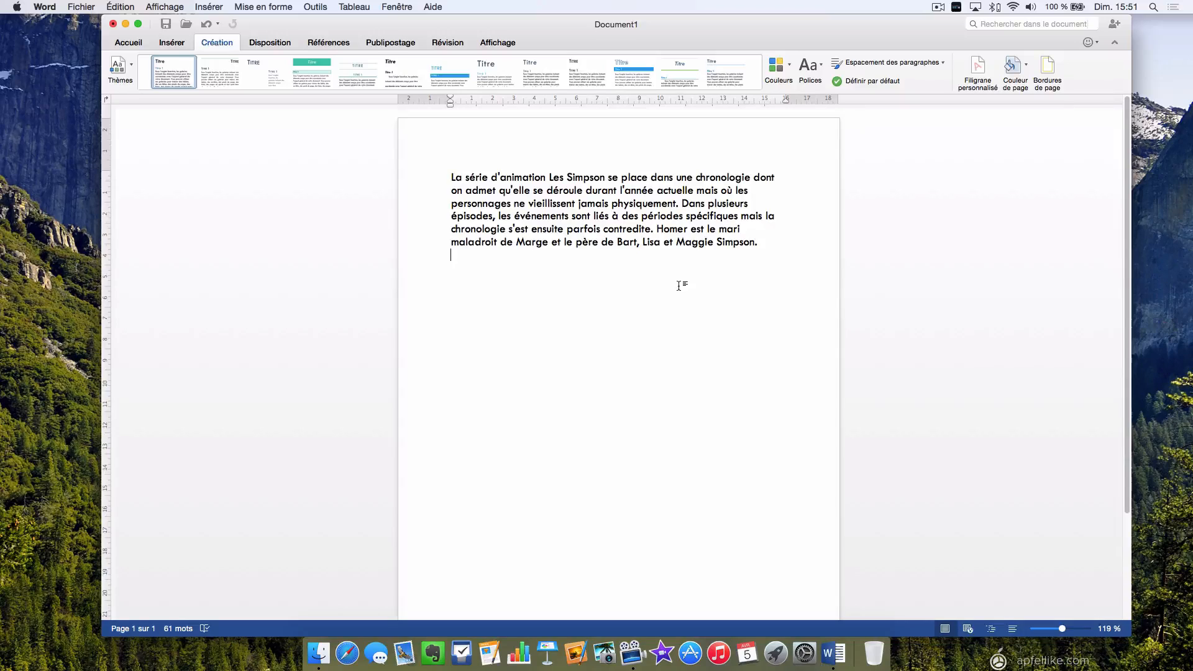
click(819, 64)
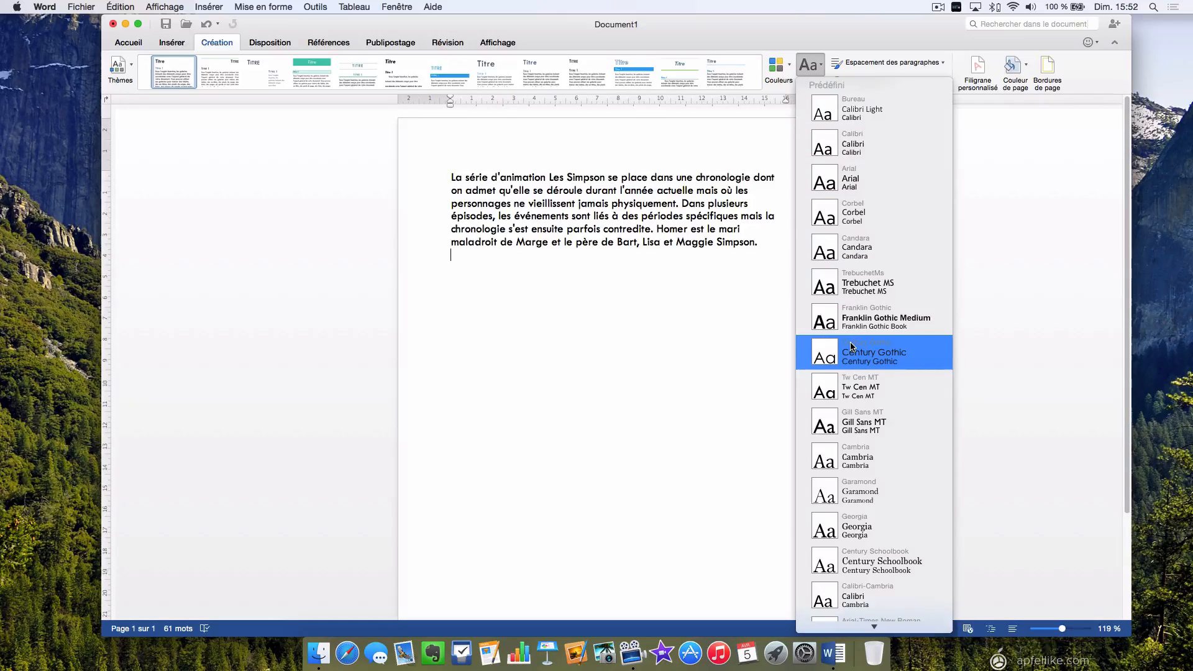
click(686, 280)
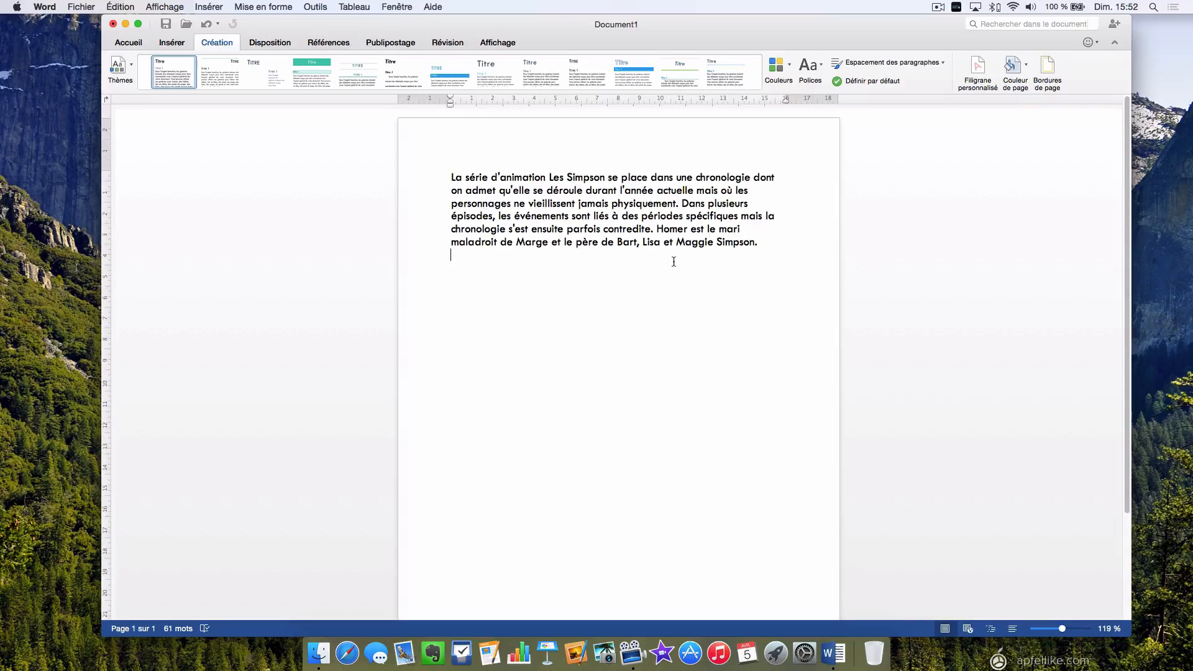
Examine the object alignment options in the page layout tools without choosing one.
click(277, 42)
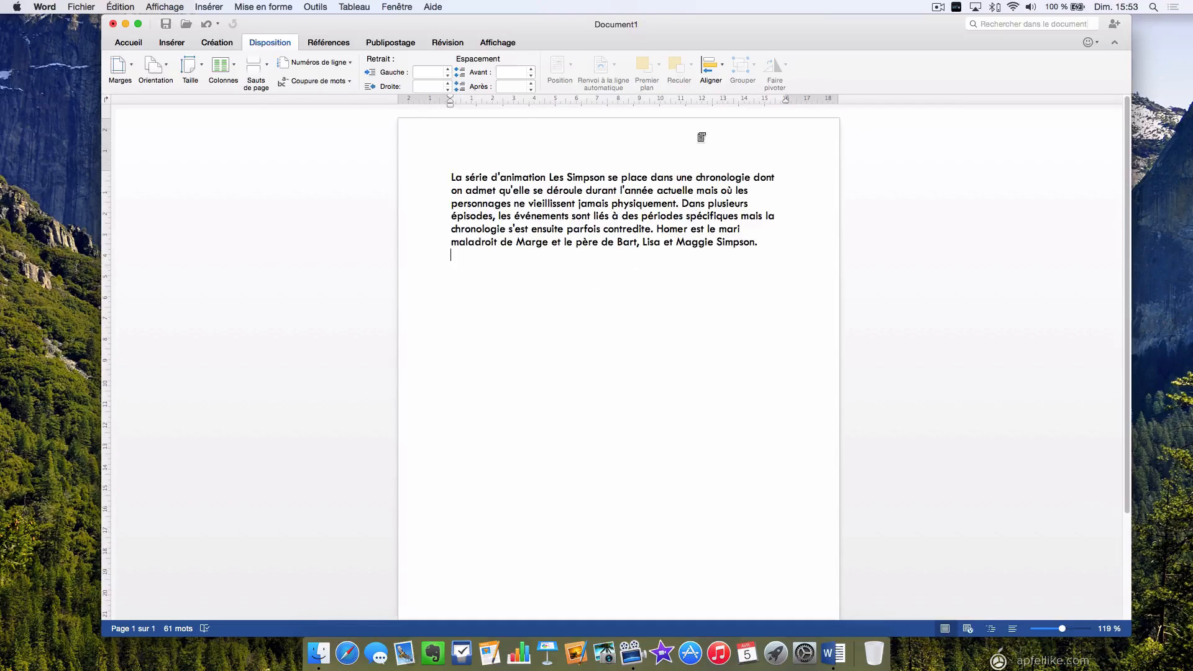
click(722, 68)
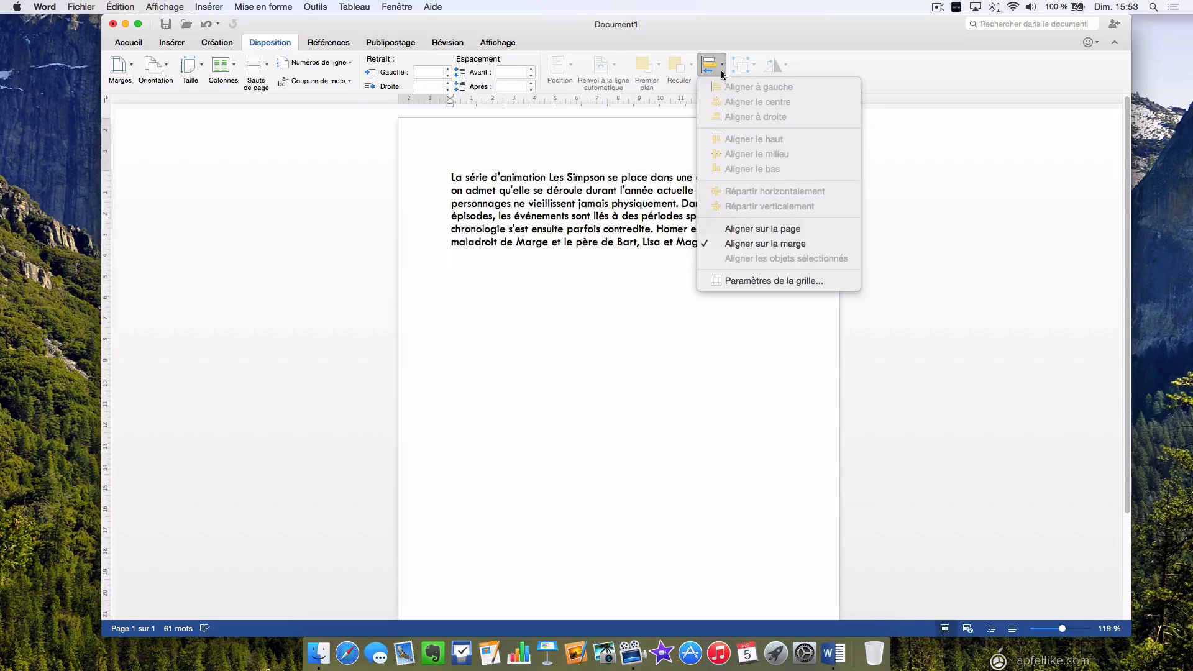
click(603, 289)
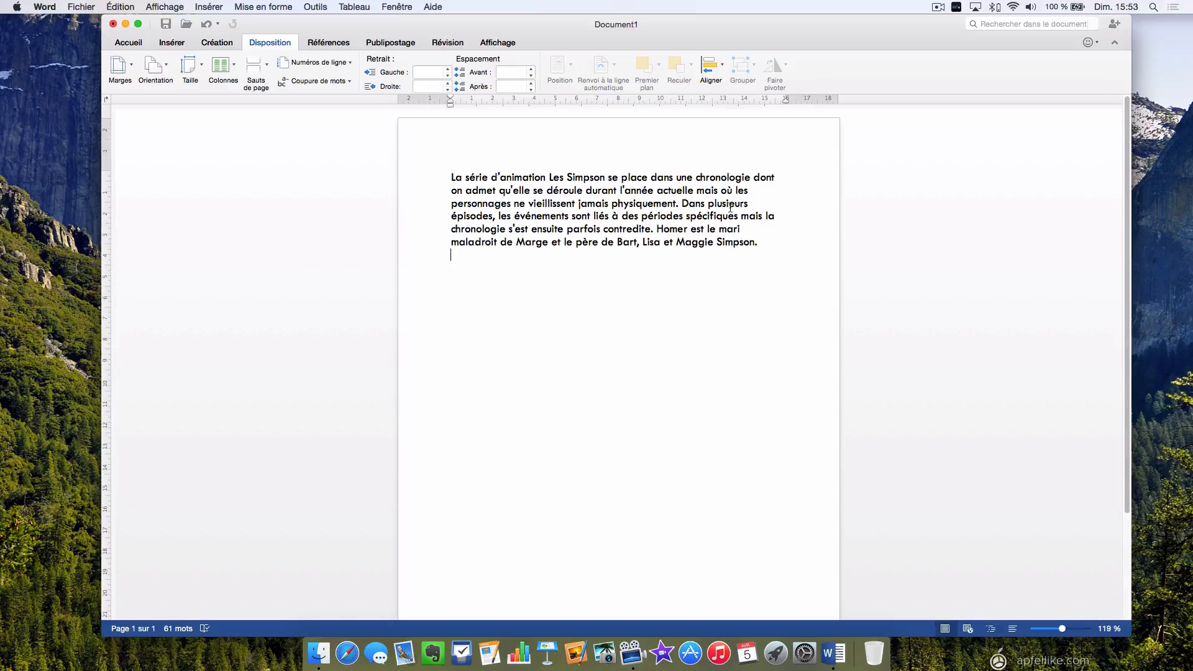
click(721, 75)
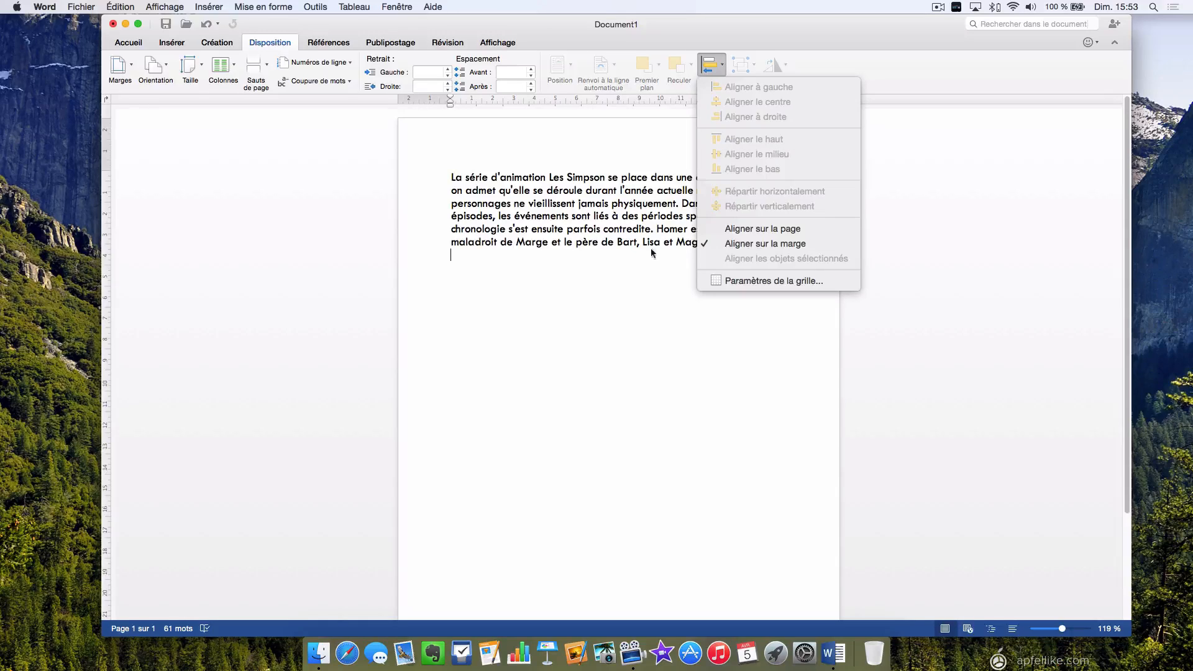
click(573, 291)
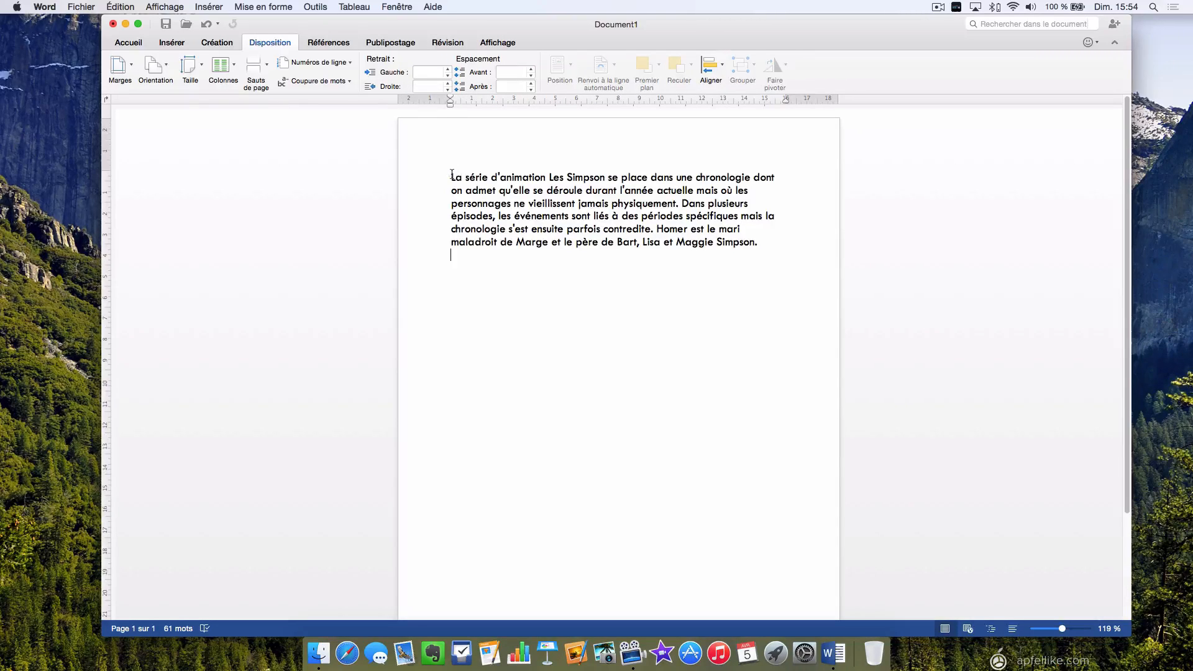
Increase the left indent of the whole sample paragraph in 0.1 cm increments, past 0.3 cm.
drag(451, 175, 762, 242)
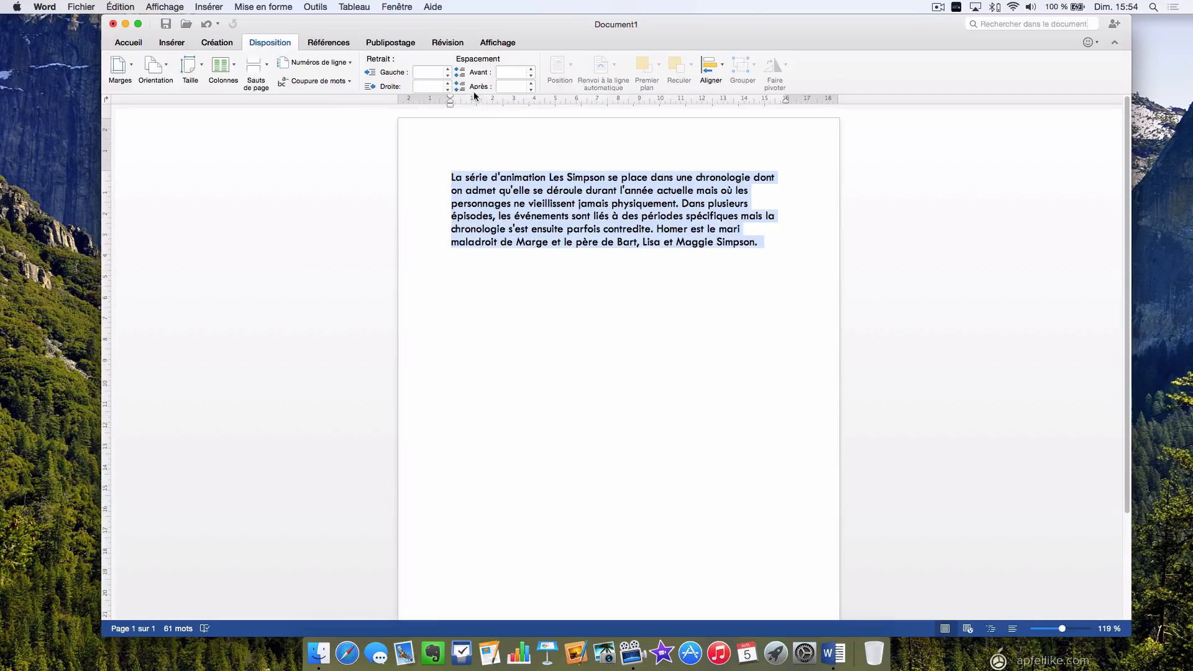
click(448, 70)
click(448, 70)
click(448, 70)
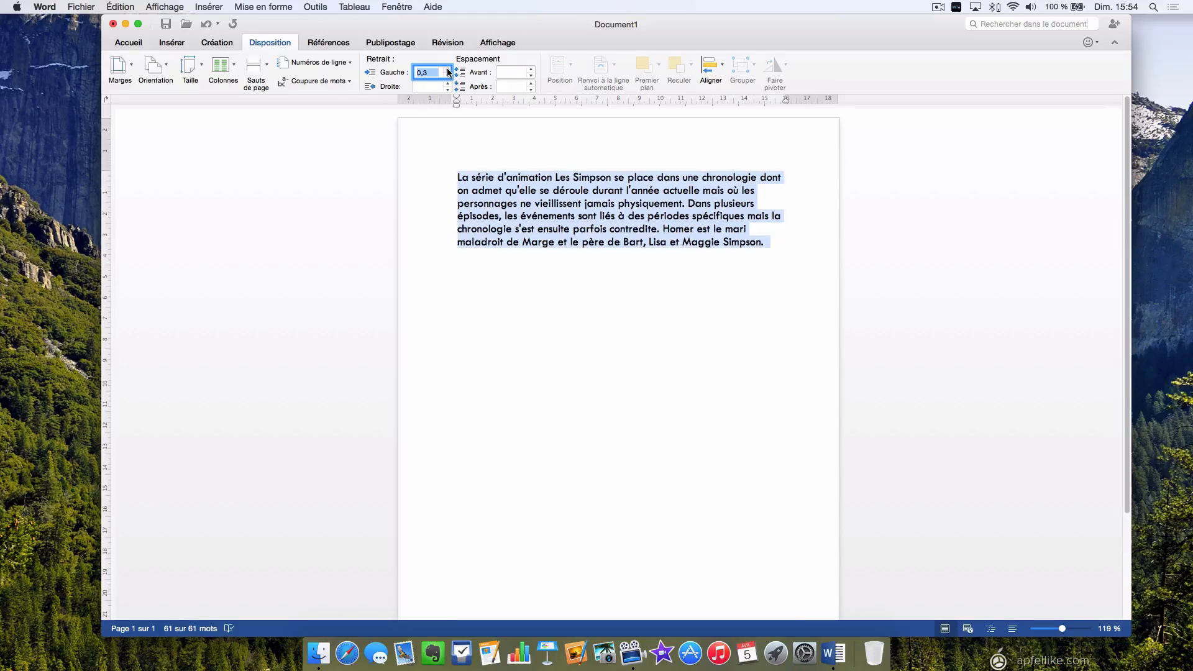
click(448, 69)
click(448, 70)
Set the sample paragraph's left indent back to 0 cm and deselect the text.
click(448, 75)
click(448, 75)
click(448, 75)
click(448, 76)
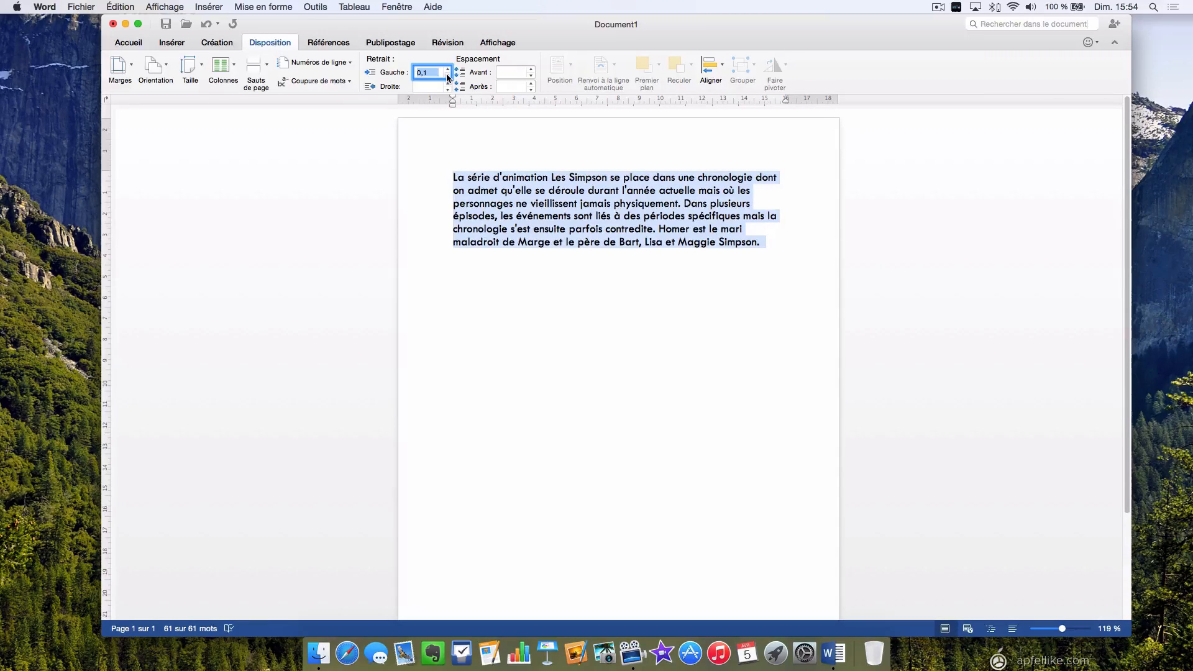
click(448, 76)
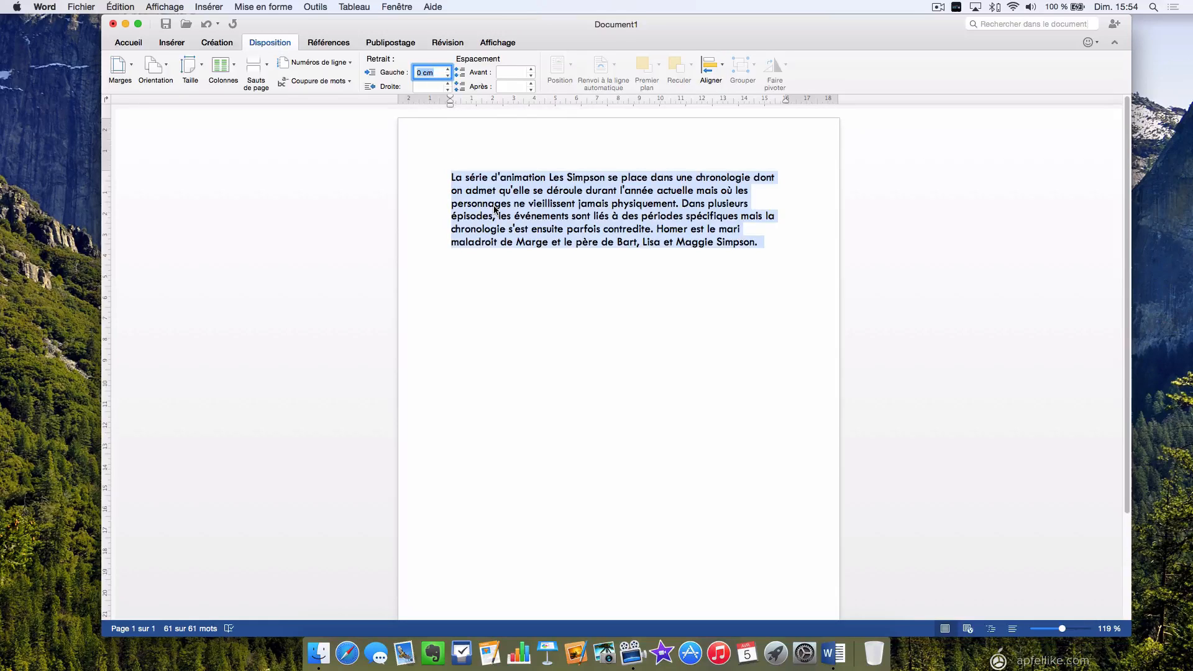
click(450, 205)
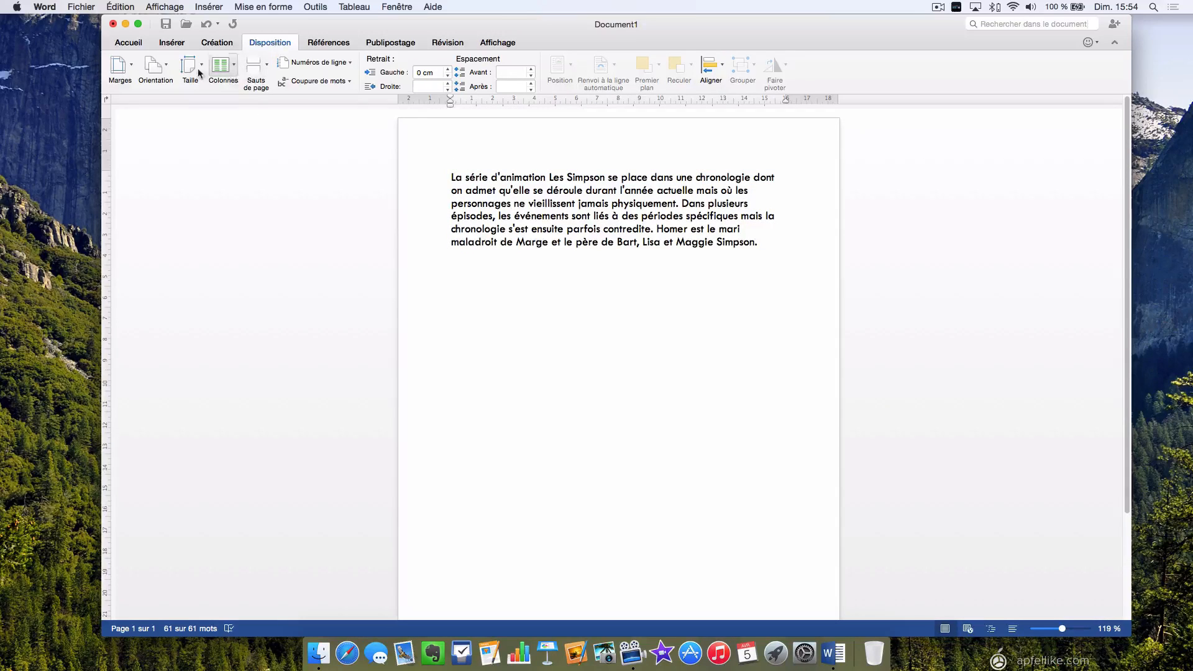
Lay the text out in two columns and return it to a single column.
click(232, 65)
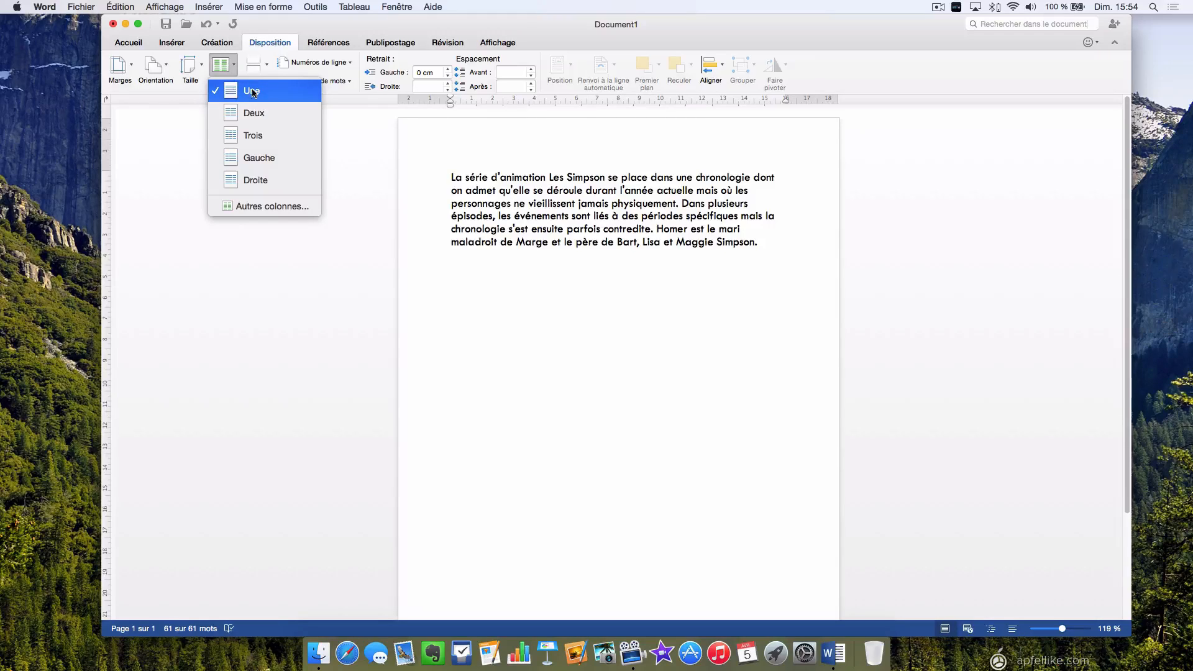
click(248, 111)
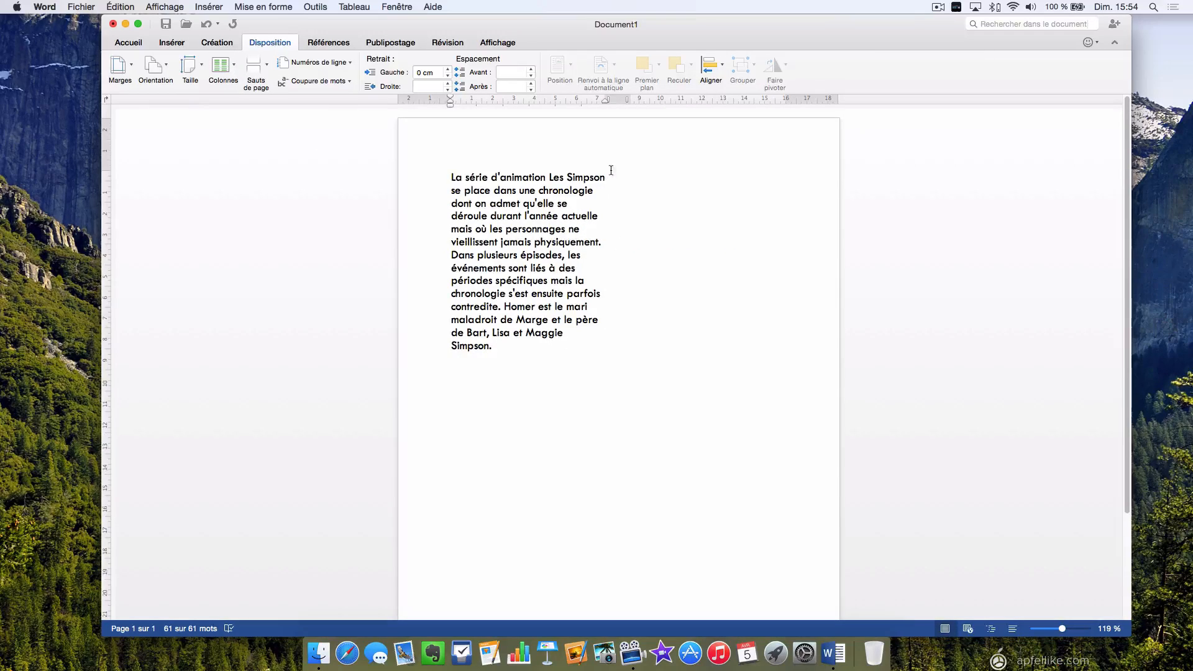
scroll(509, 281, down, 3)
scroll(510, 289, up, 3)
click(222, 66)
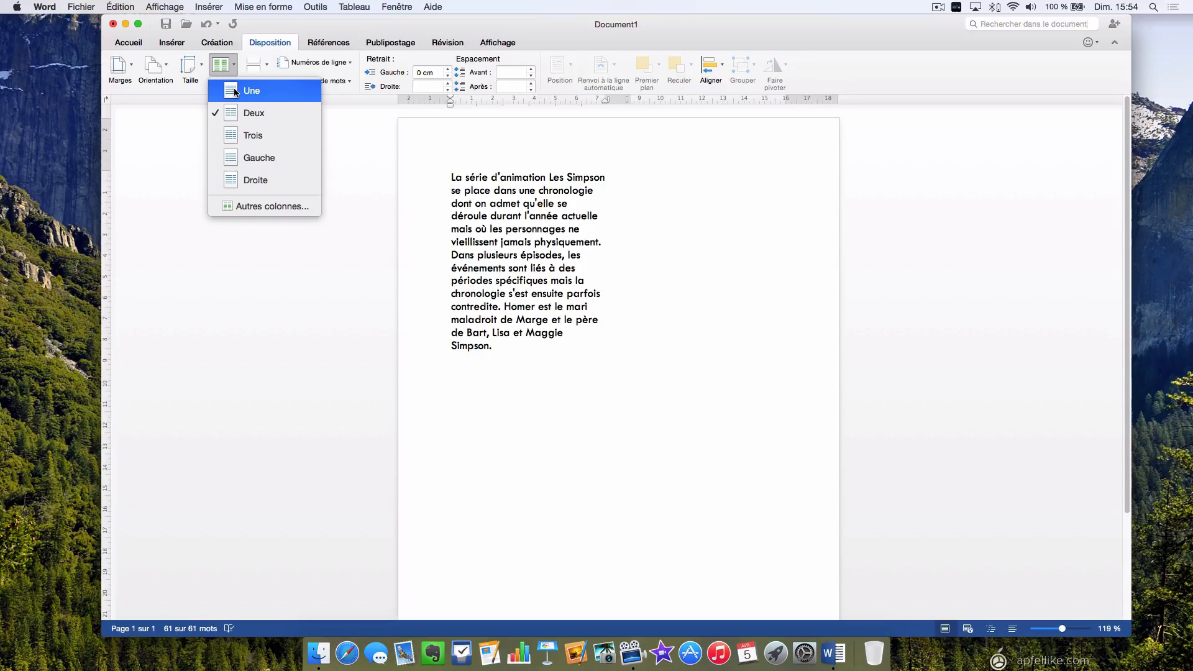
click(235, 92)
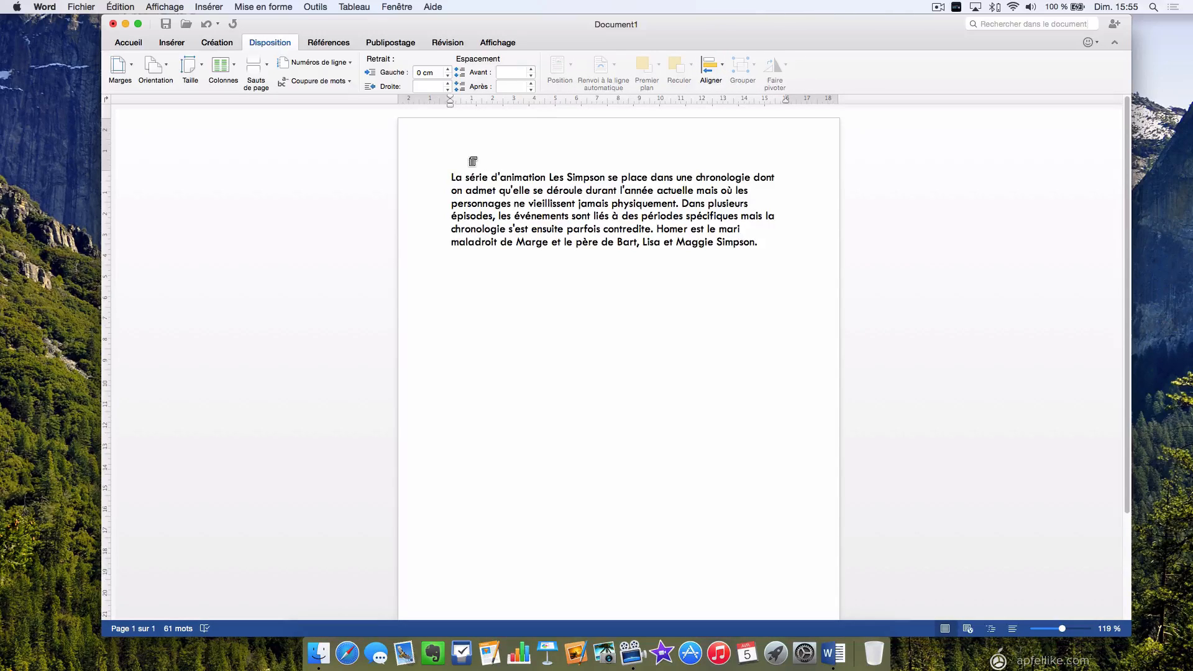
With the reference tools shown, select the word "physiquement" and inspect the foot of the page without inserting a note.
click(333, 45)
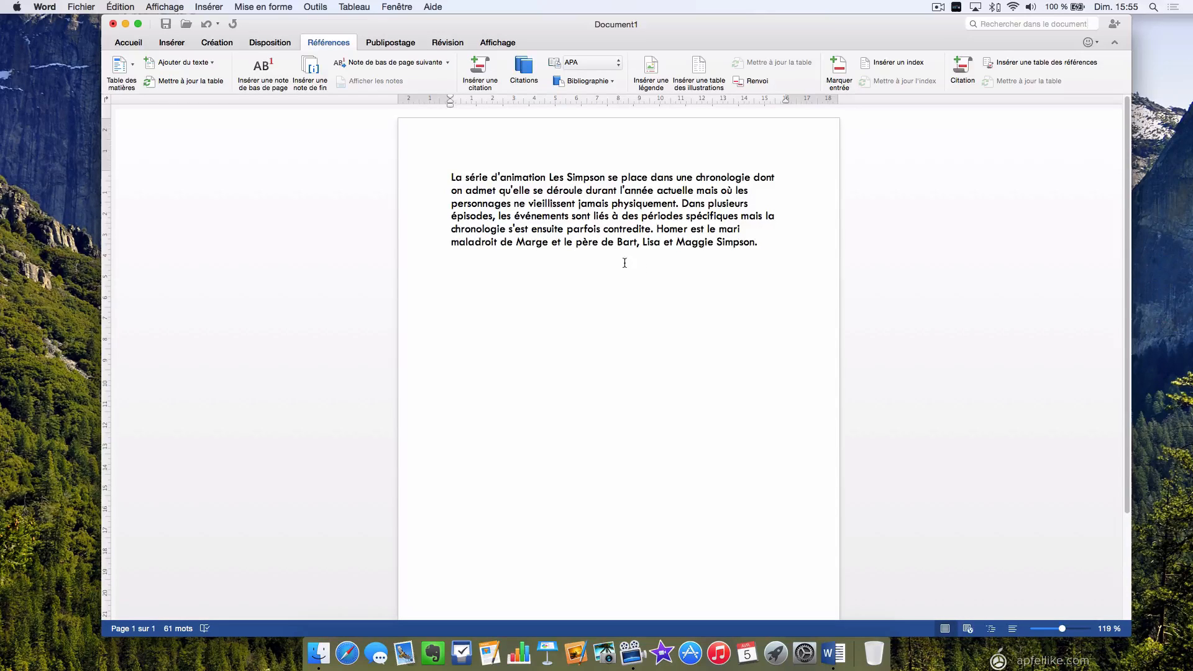
drag(612, 205, 676, 205)
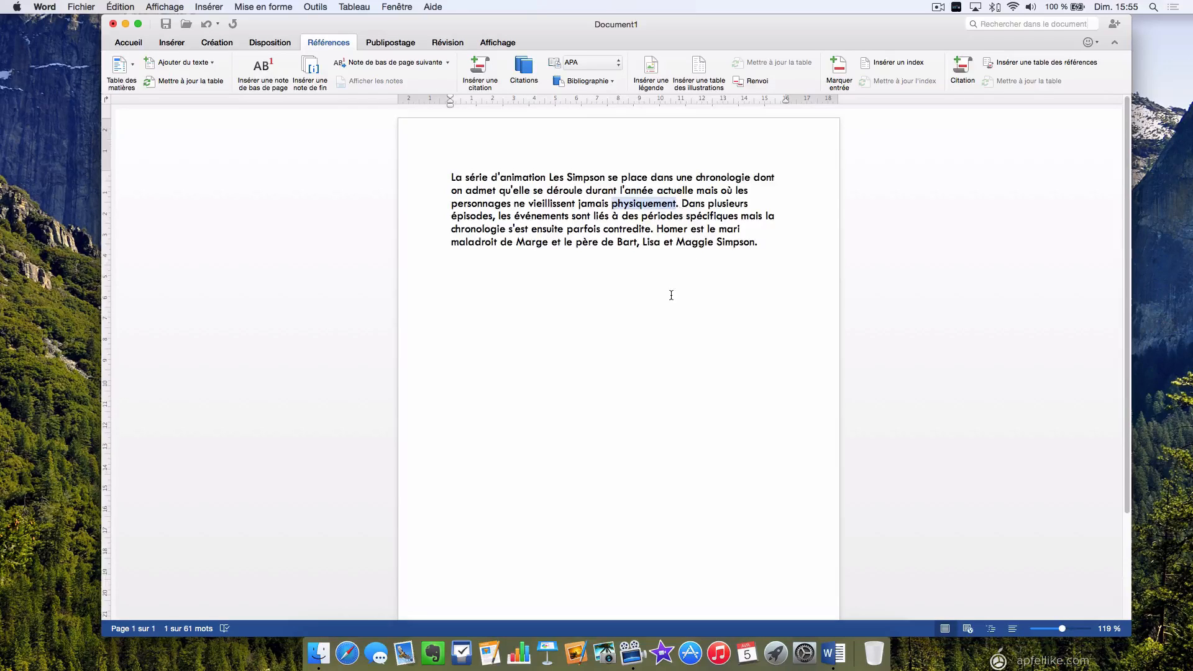
scroll(674, 292, down, 4)
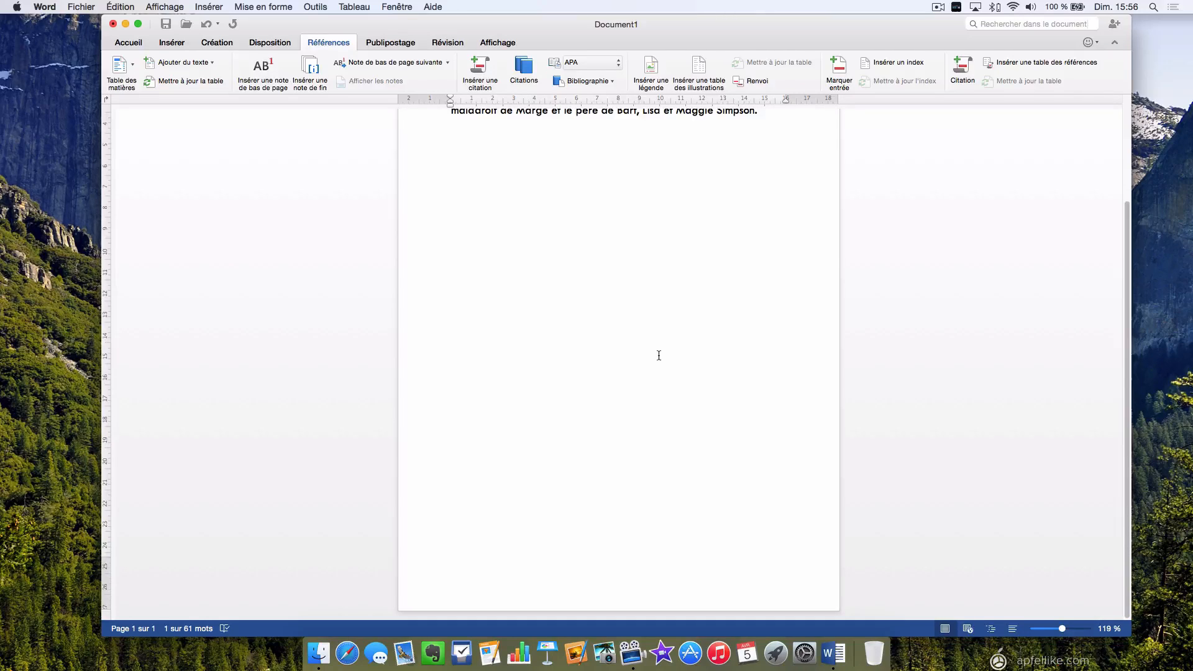
scroll(660, 356, up, 3)
click(691, 210)
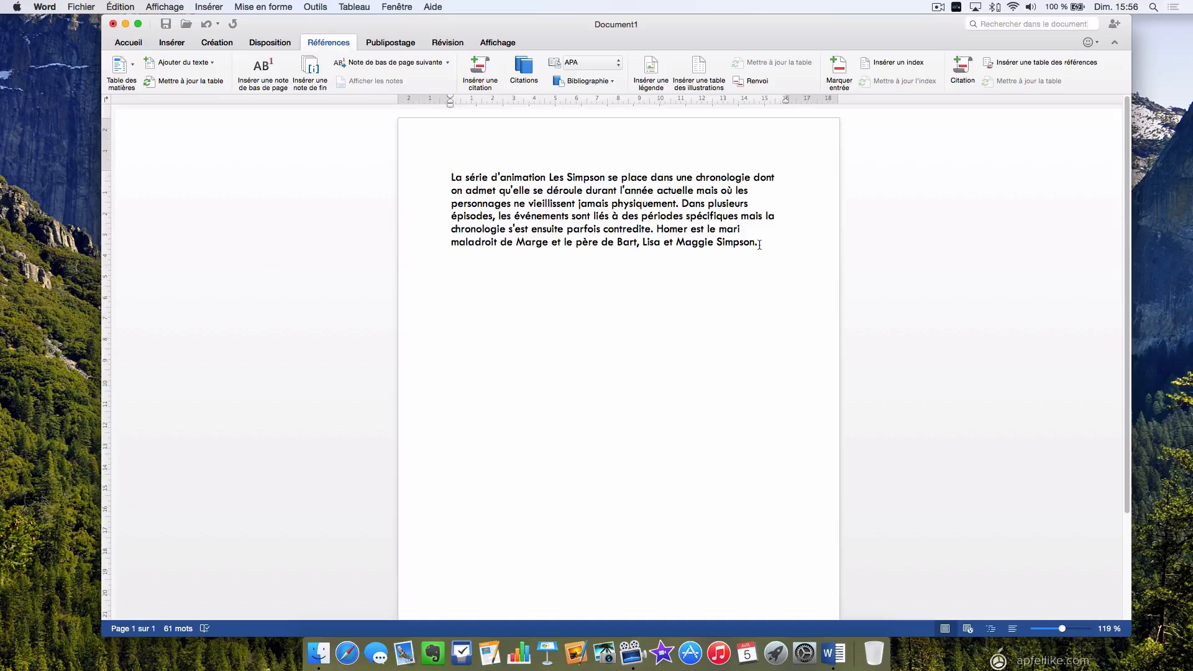
scroll(760, 244, down, 5)
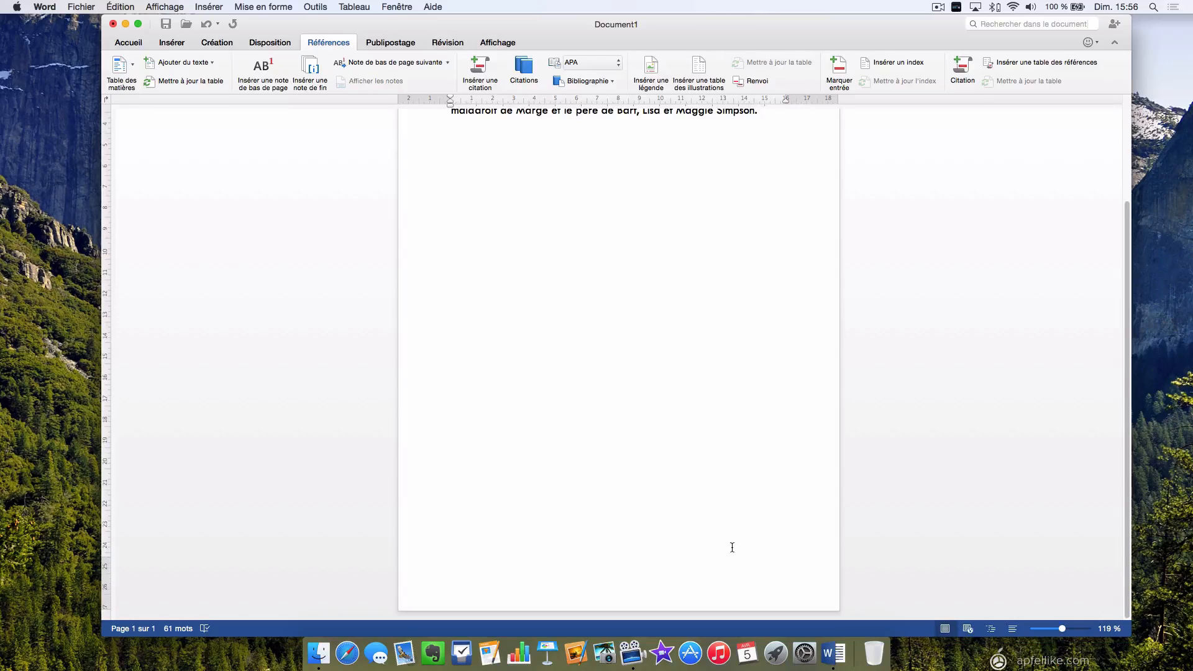
scroll(732, 546, up, 5)
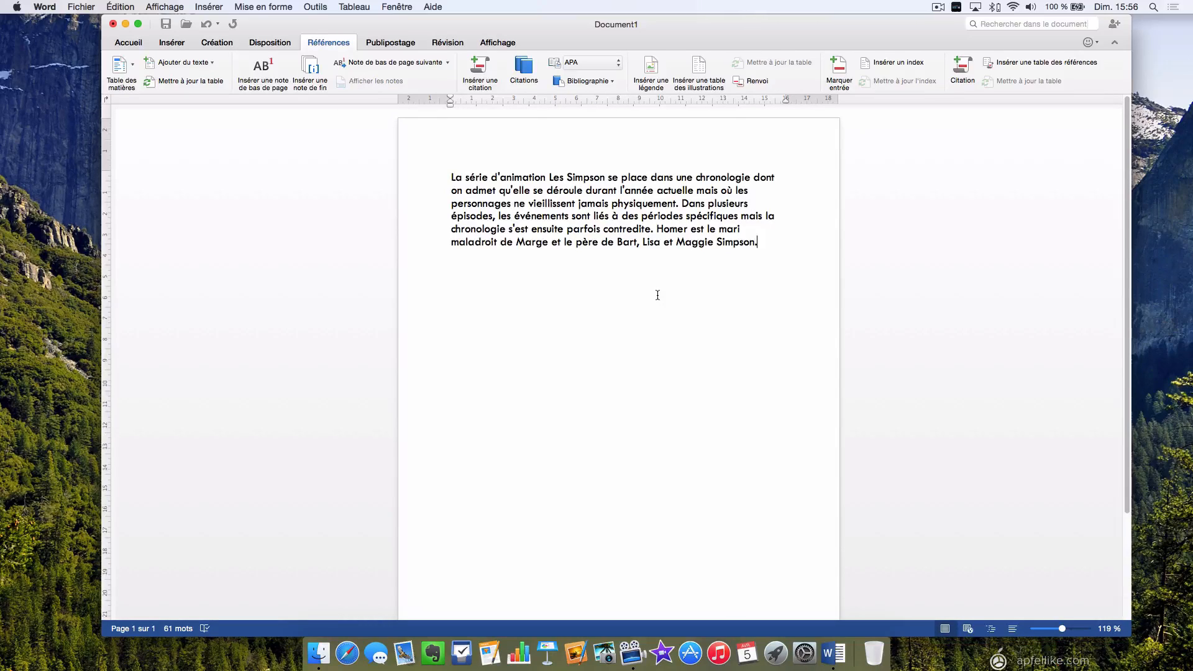
View the table of contents styles, and add a separate line reading "Titre 1" above the sample paragraph.
click(132, 62)
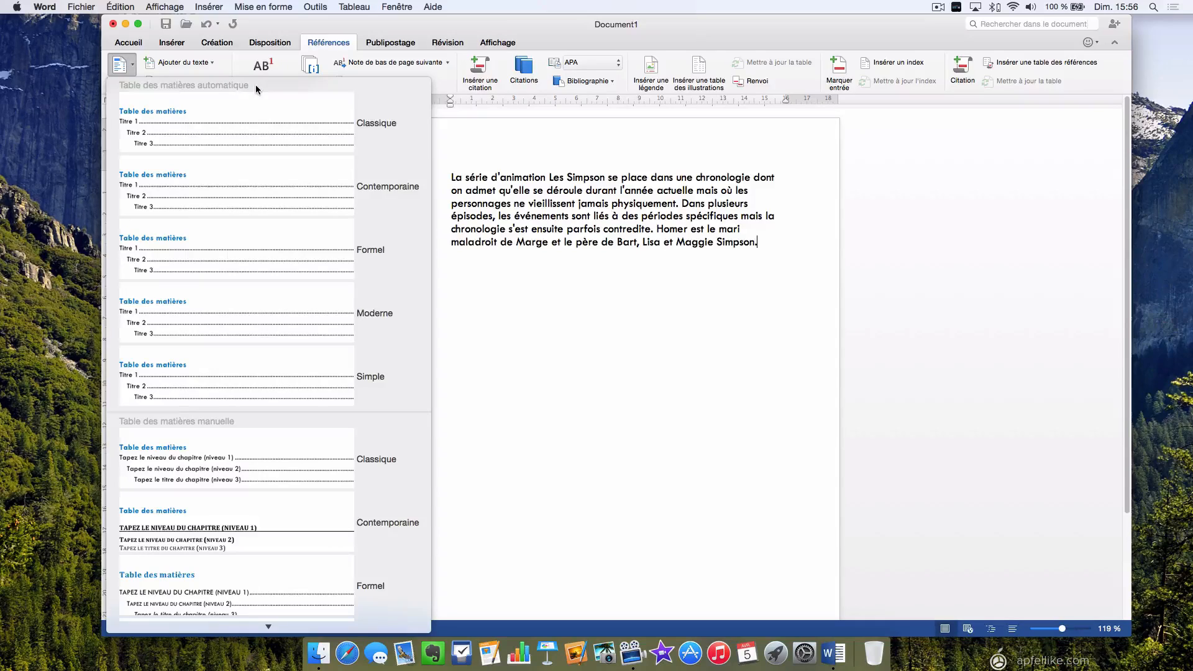
click(598, 265)
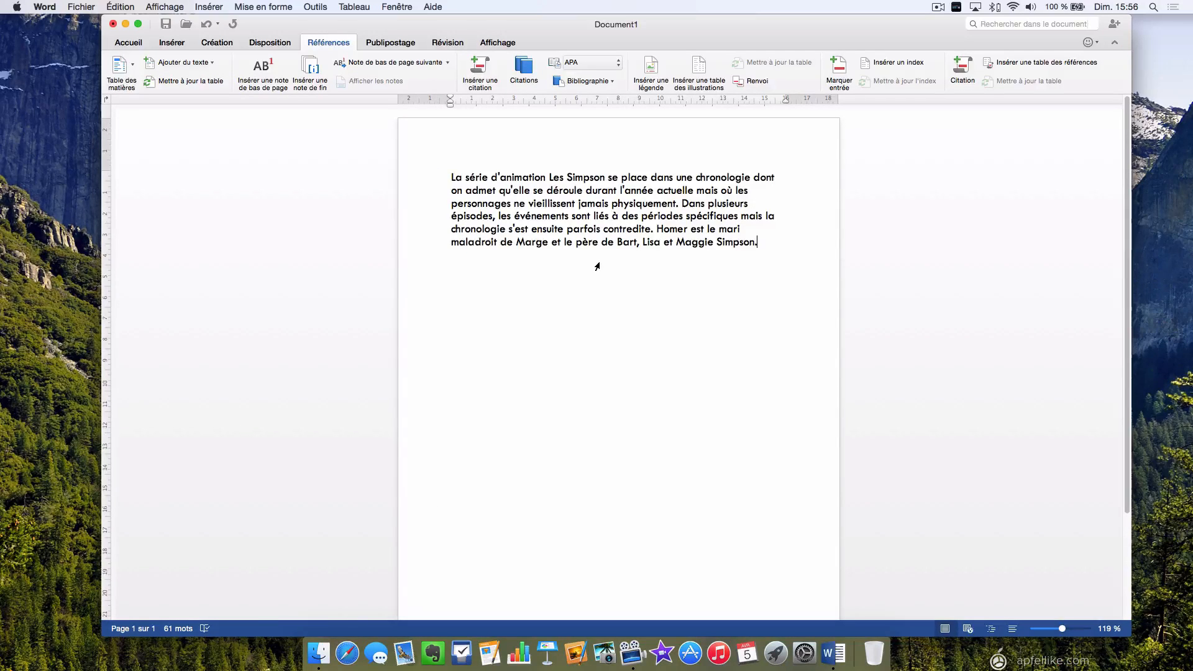
click(452, 178)
key(Return)
key(Return)
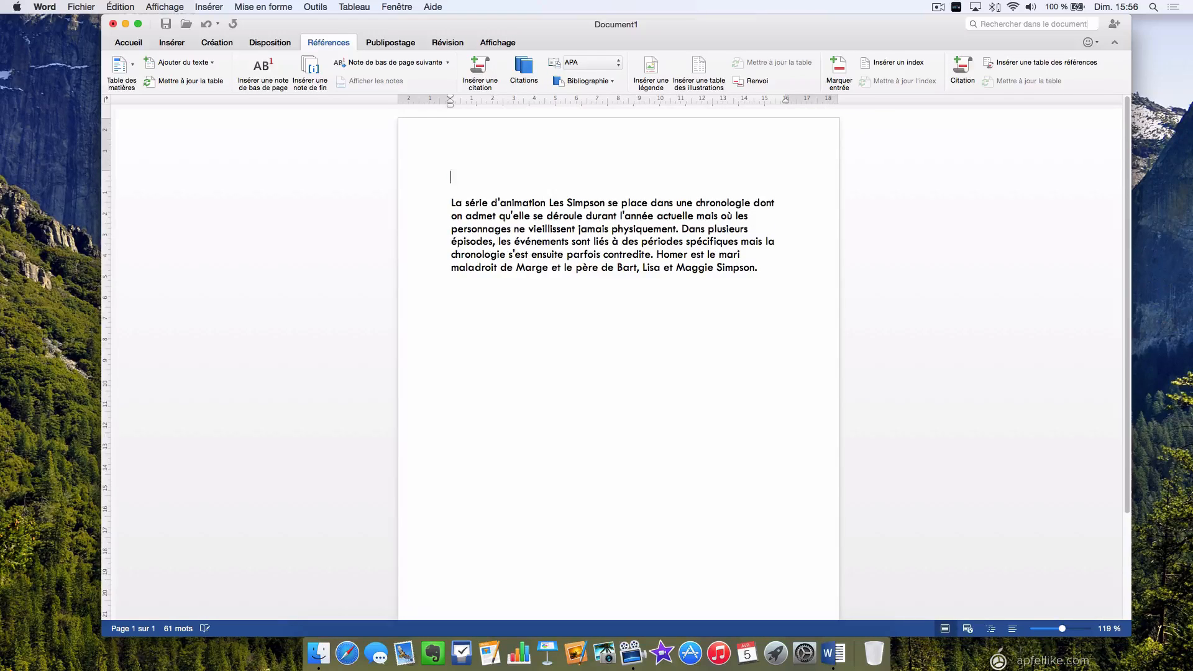
key(Up)
key(Up)
text(Titre 1)
Apply the Titre 1 heading style to the "Titre 1" line and deselect it.
triple_click(476, 177)
click(127, 42)
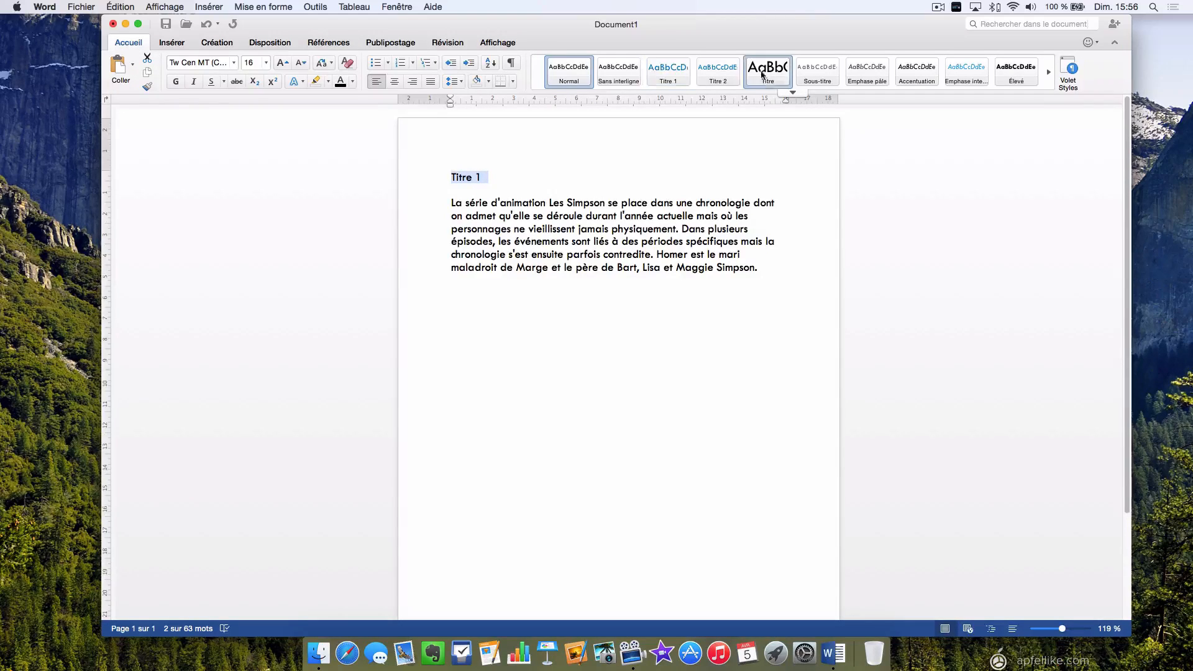
click(673, 69)
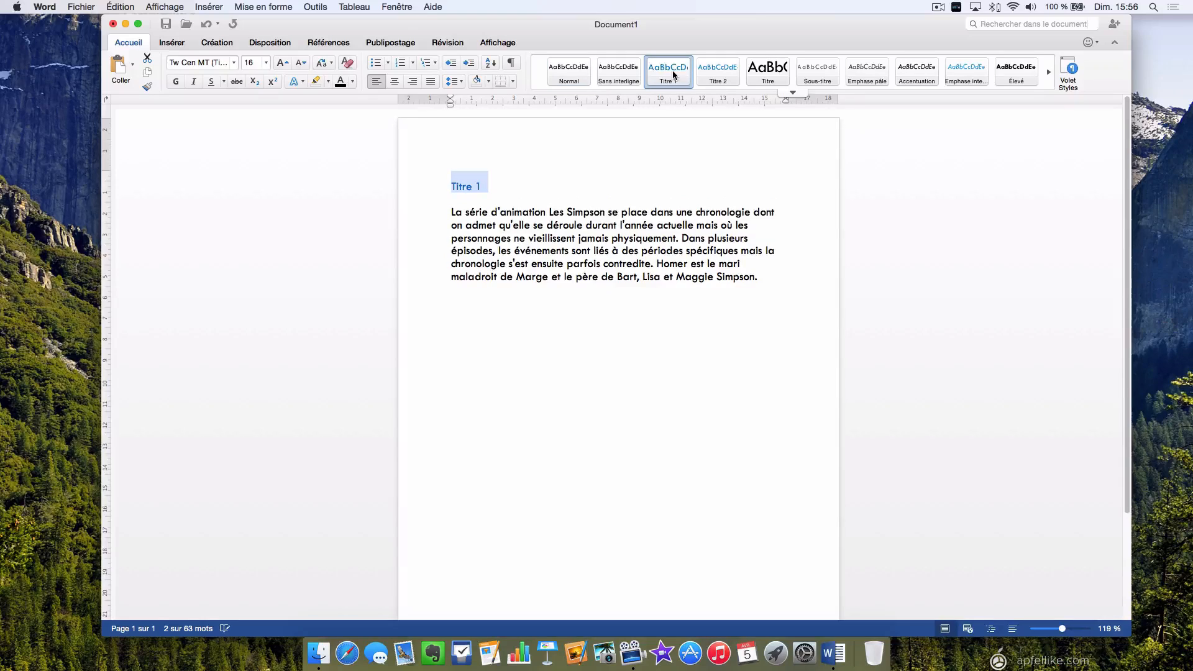
click(521, 203)
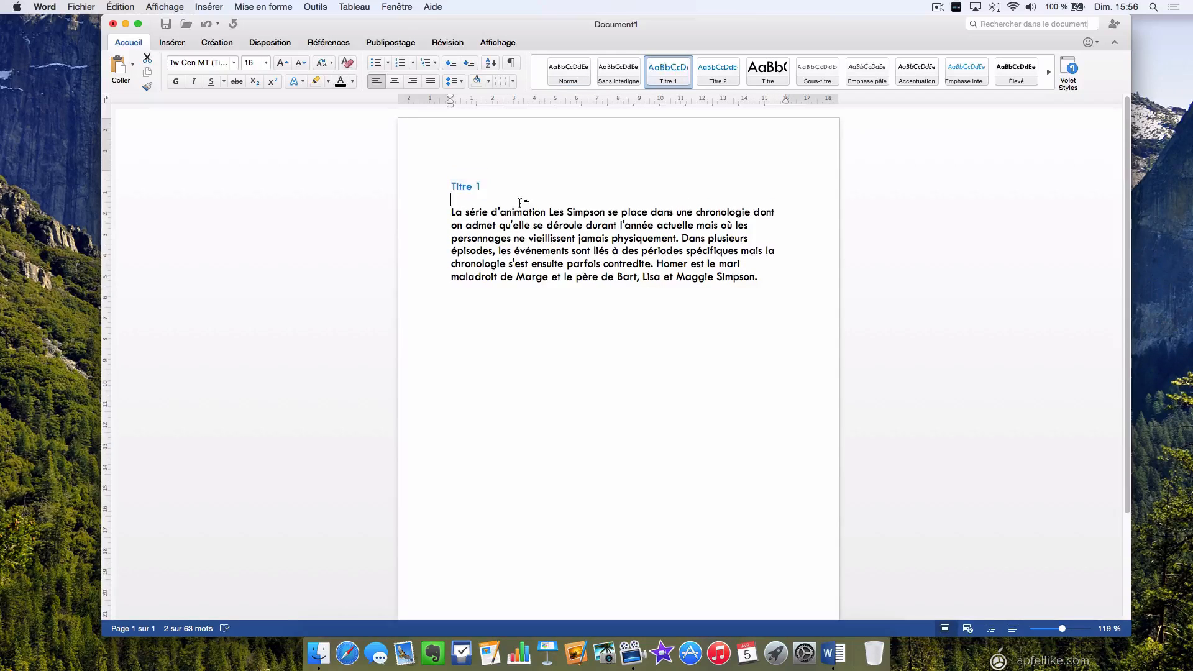
Look over the automatic and manual table of contents styles and close the gallery without inserting one.
click(333, 44)
click(120, 66)
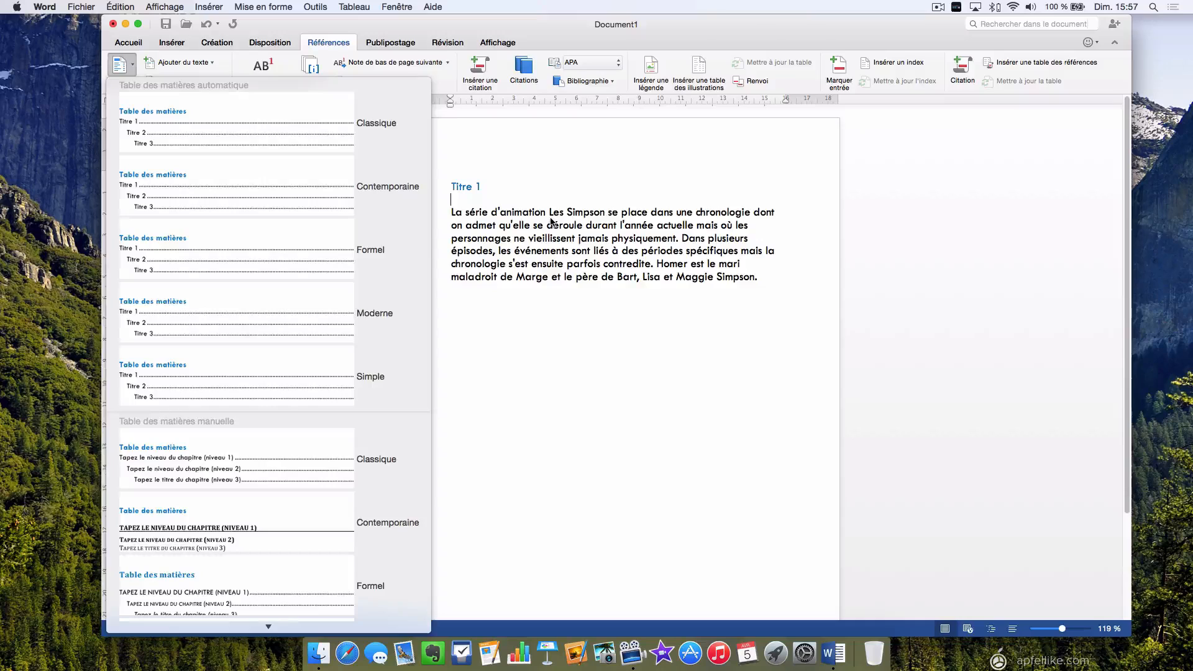
click(551, 221)
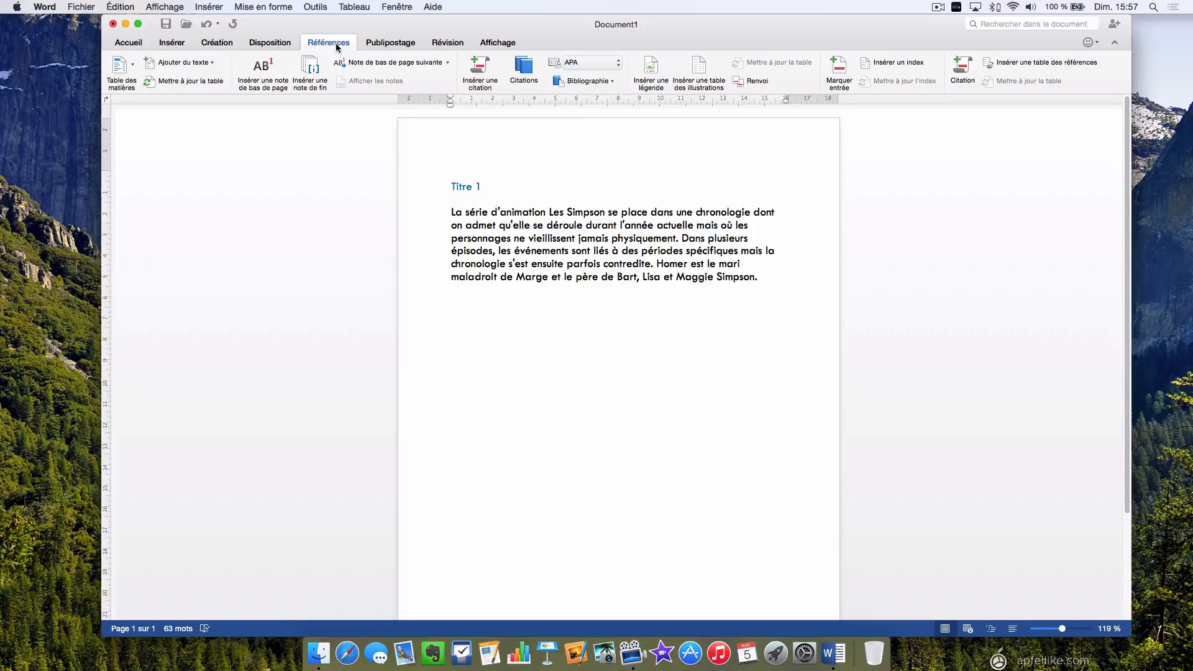
With the mail merge tools shown, add a line reading "Monsieur" between the title and the sample paragraph.
click(395, 44)
click(755, 281)
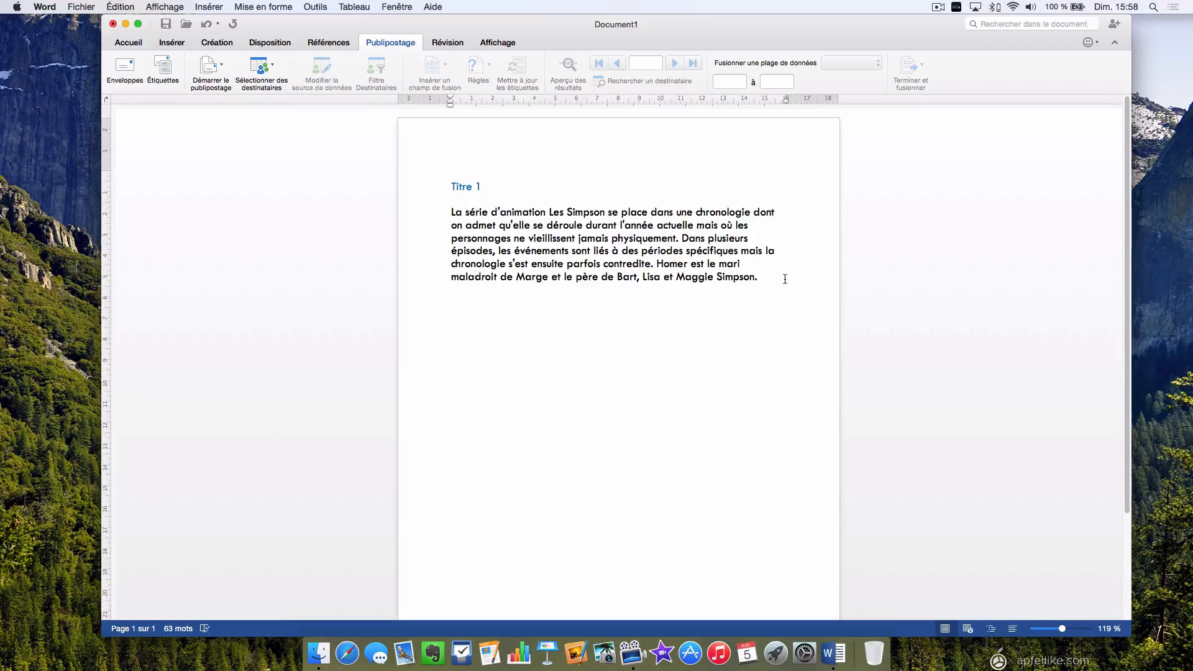
click(452, 212)
key(Return)
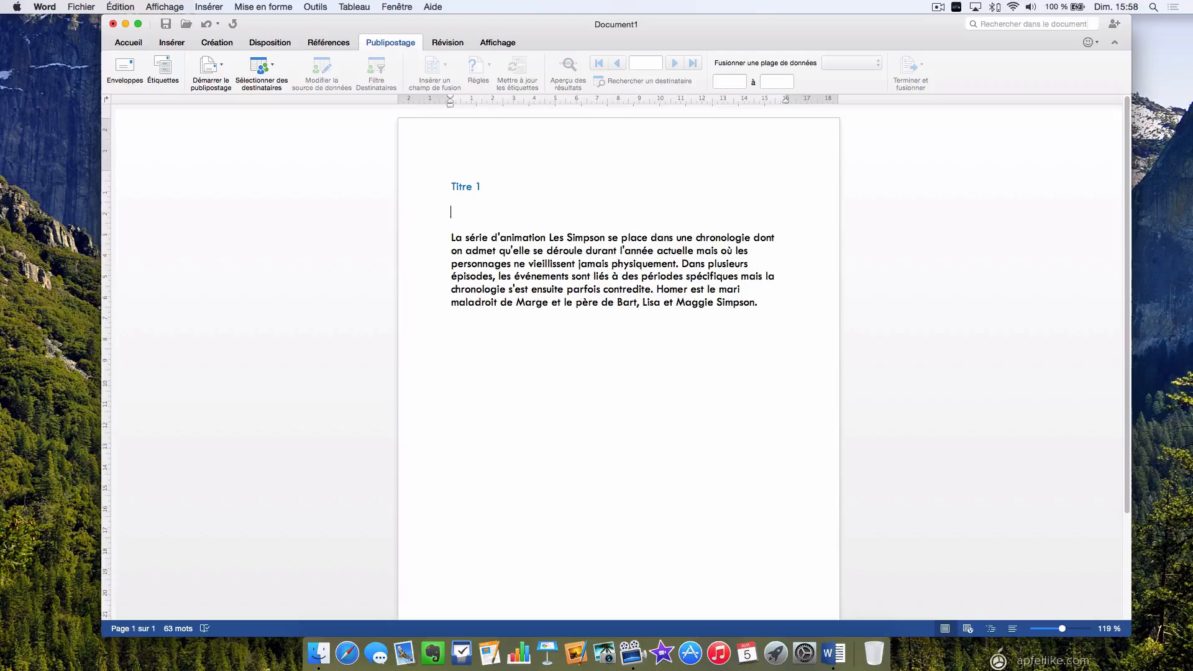
text(Monsieur)
triple_click(478, 212)
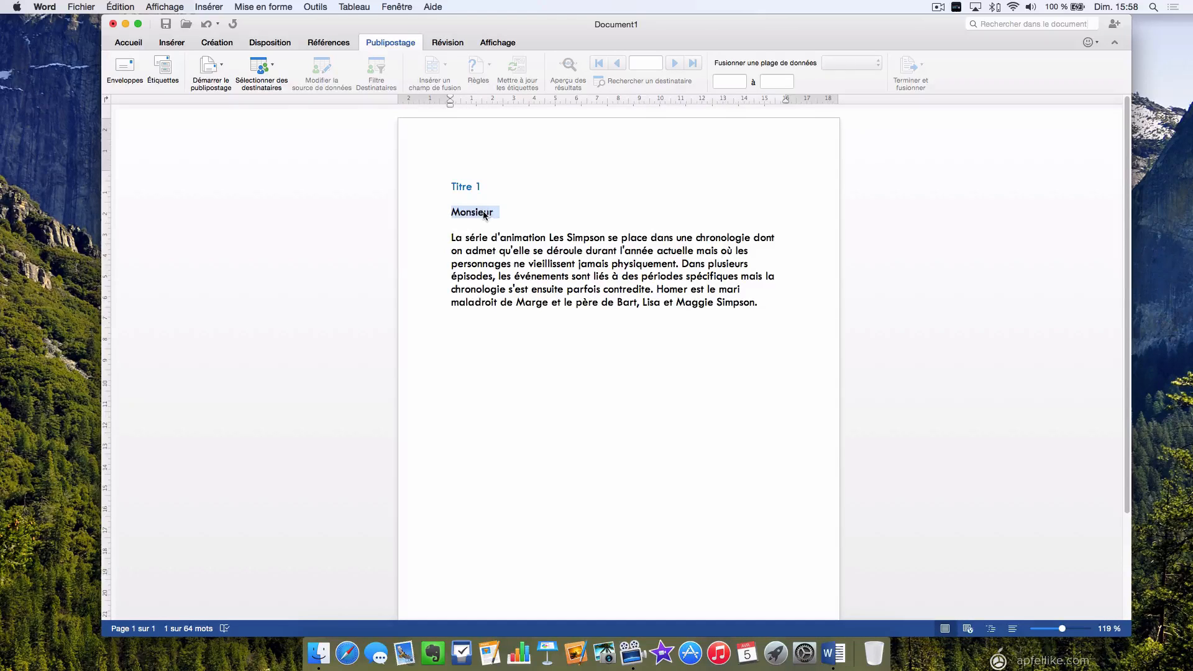
click(507, 219)
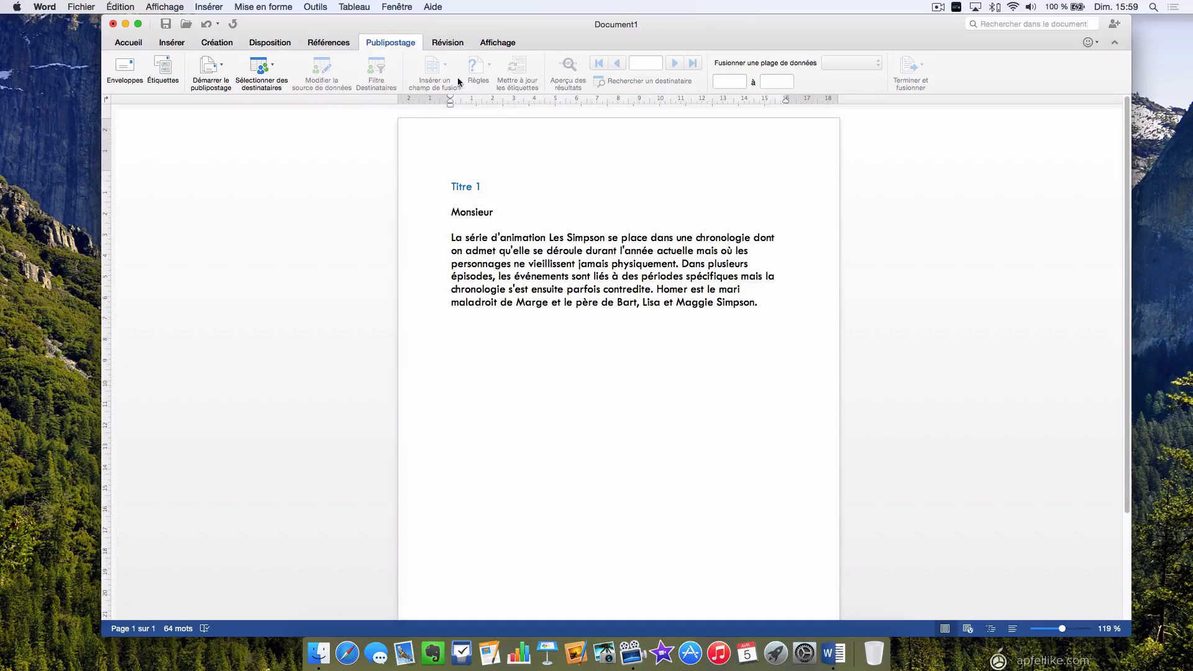
Display the review tools, briefly selecting the sample paragraph from "d'animation" to its end.
click(445, 42)
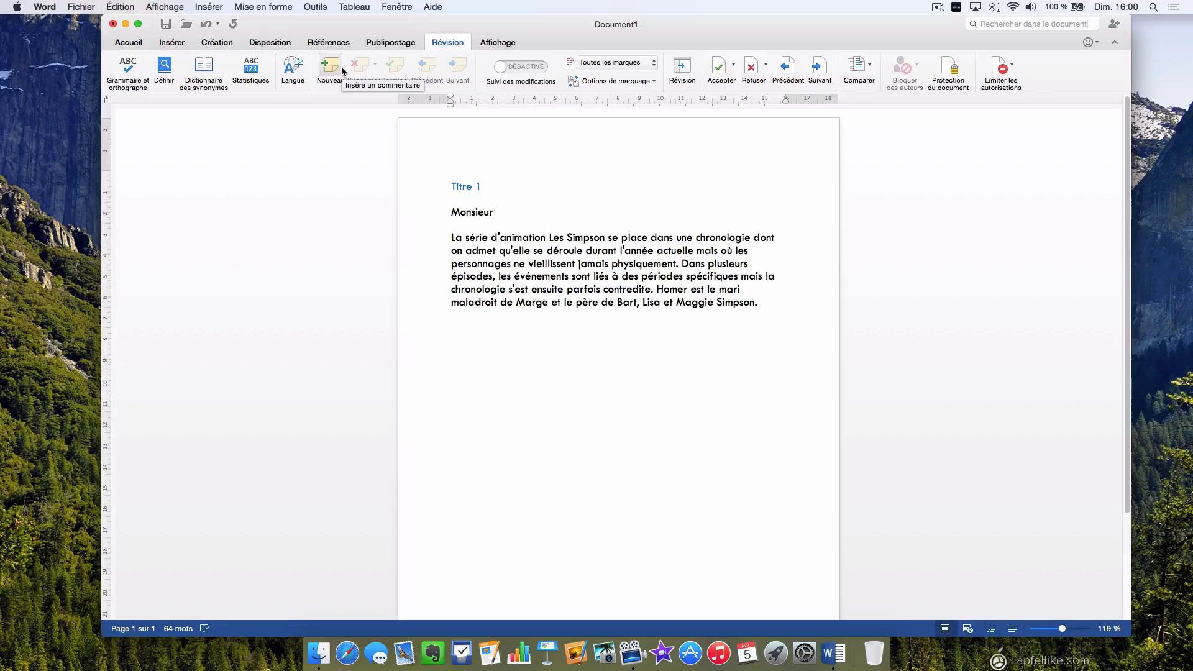
drag(513, 232, 752, 301)
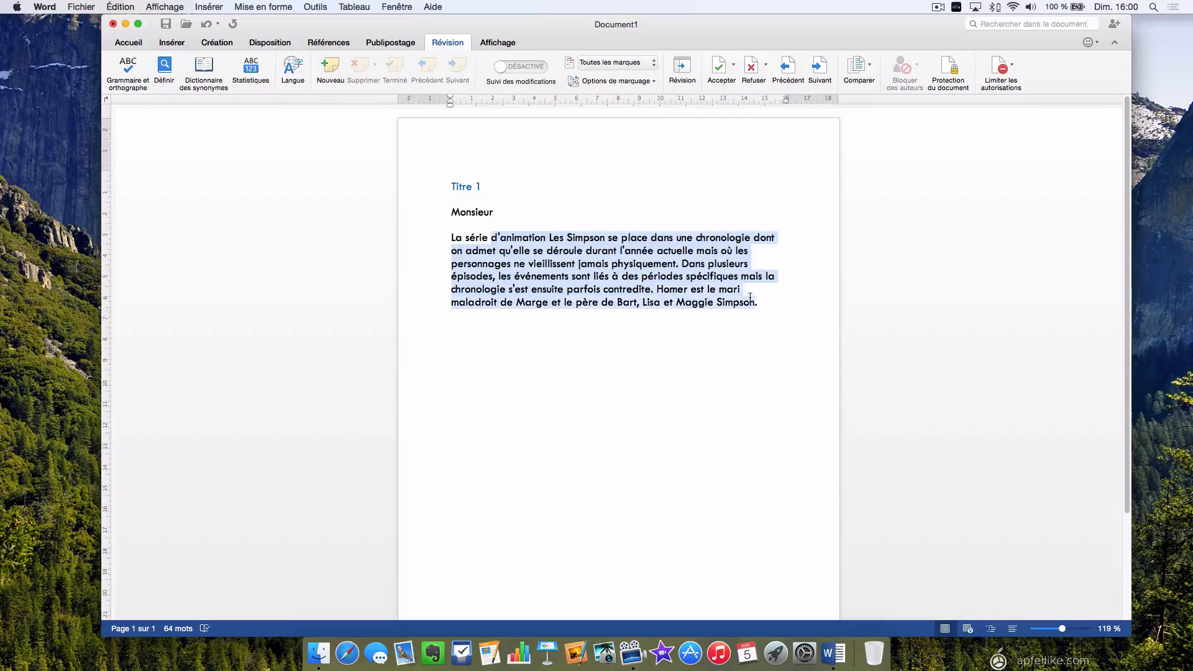
click(770, 269)
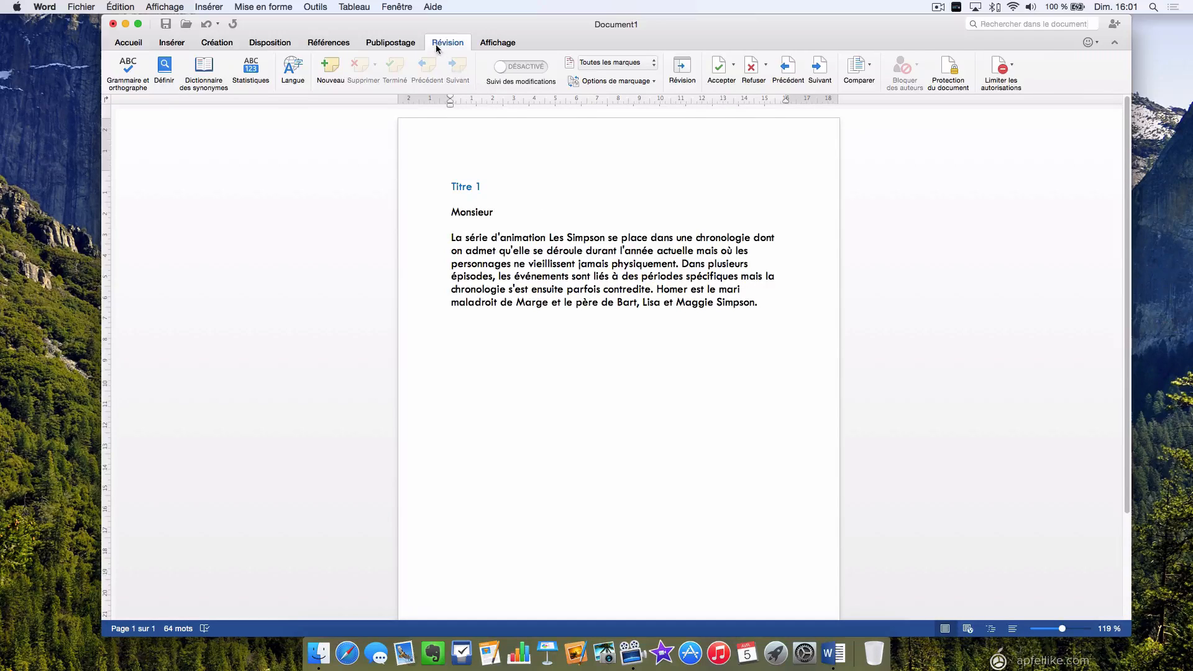
Compare how the document looks in page layout and in draft view (Brouillon), ending in page layout (Mode Page).
click(499, 44)
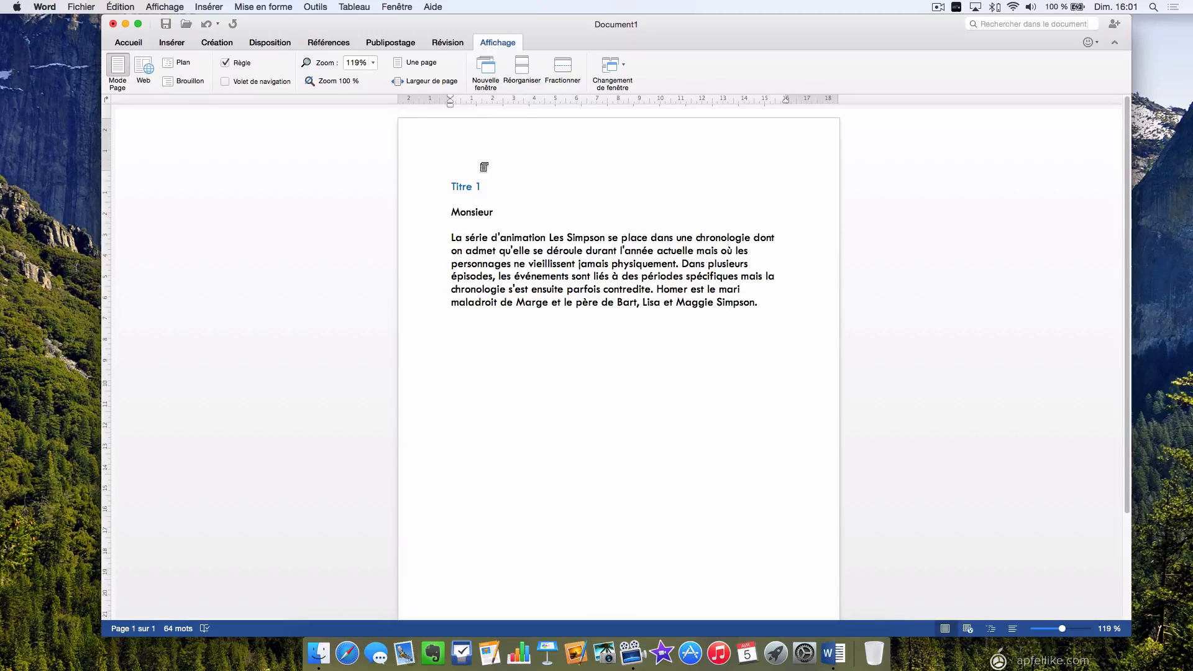
scroll(481, 167, down, 5)
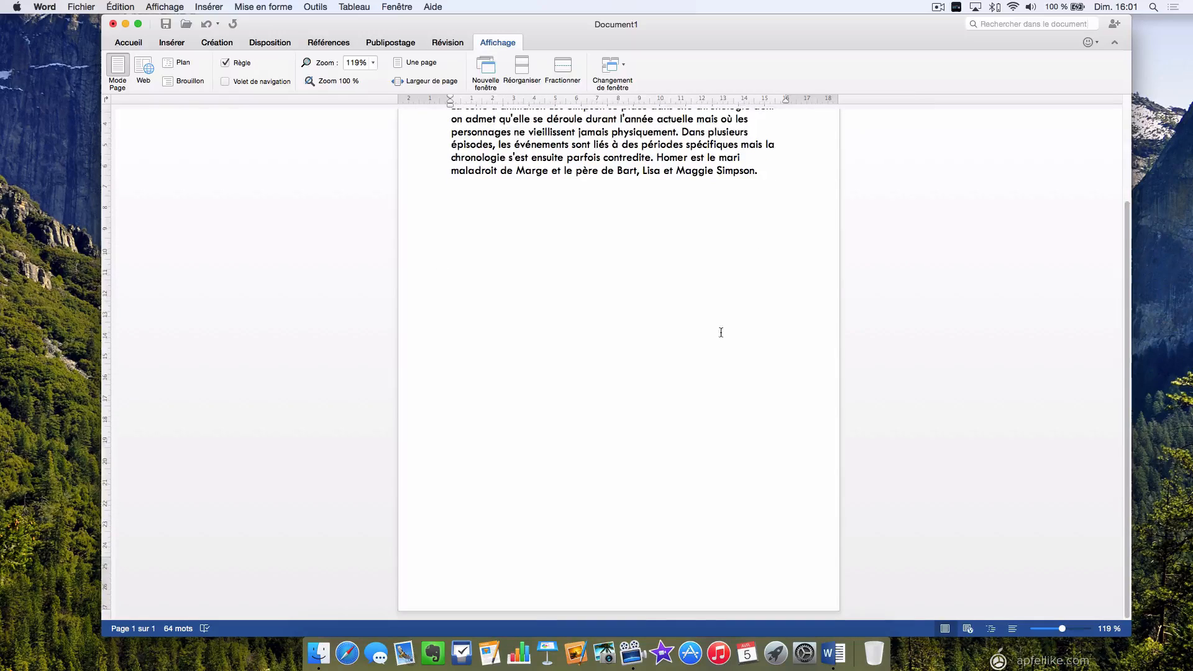
scroll(740, 346, up, 5)
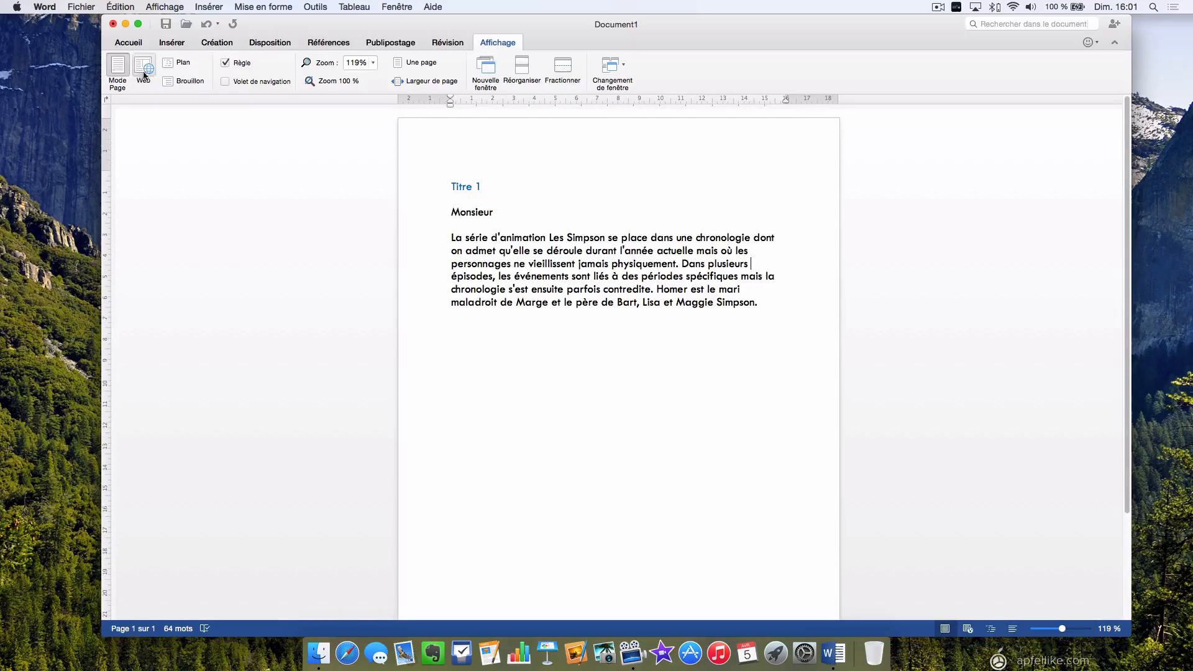
click(170, 83)
scroll(159, 341, down, 3)
scroll(161, 344, up, 3)
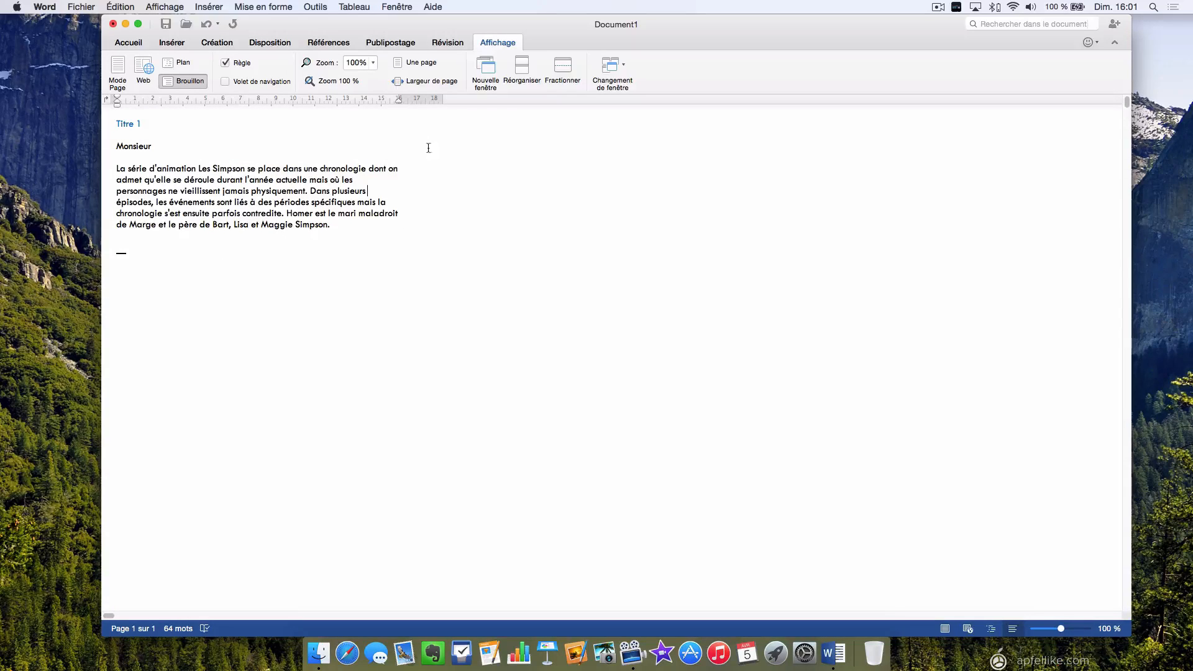
click(117, 67)
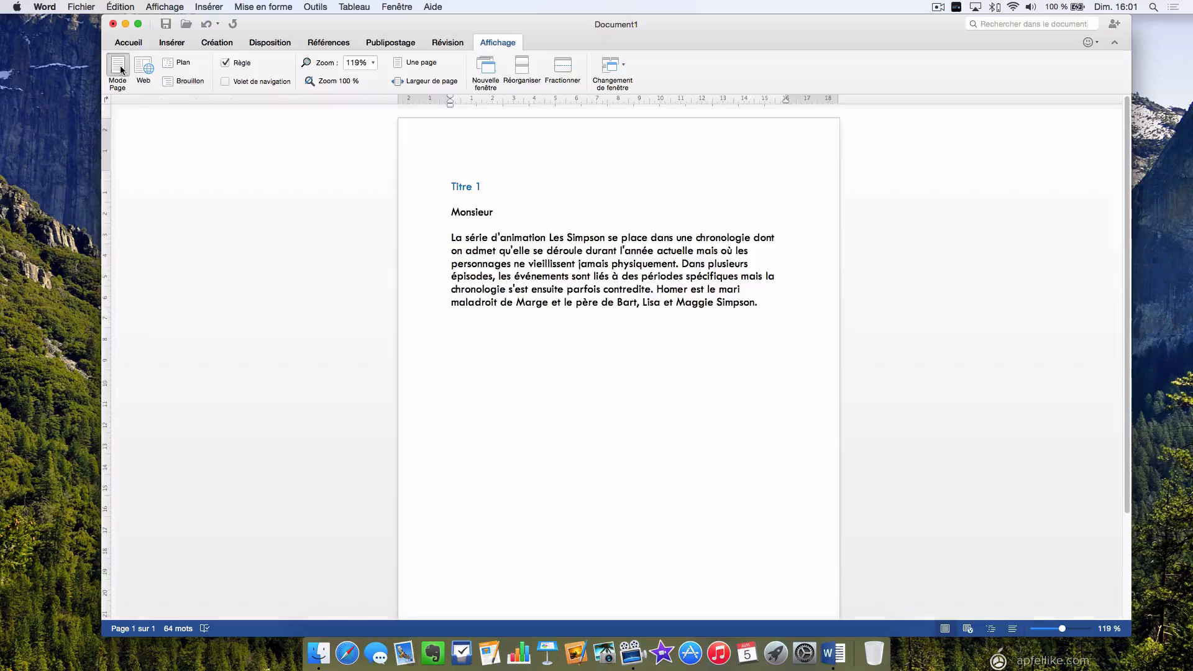
Hide the ruler and show it again, and place the cursor at the end of the sample paragraph.
click(225, 63)
click(225, 63)
click(770, 306)
Examine the file formats offered for saving the document under a new name, and cancel without saving.
click(128, 42)
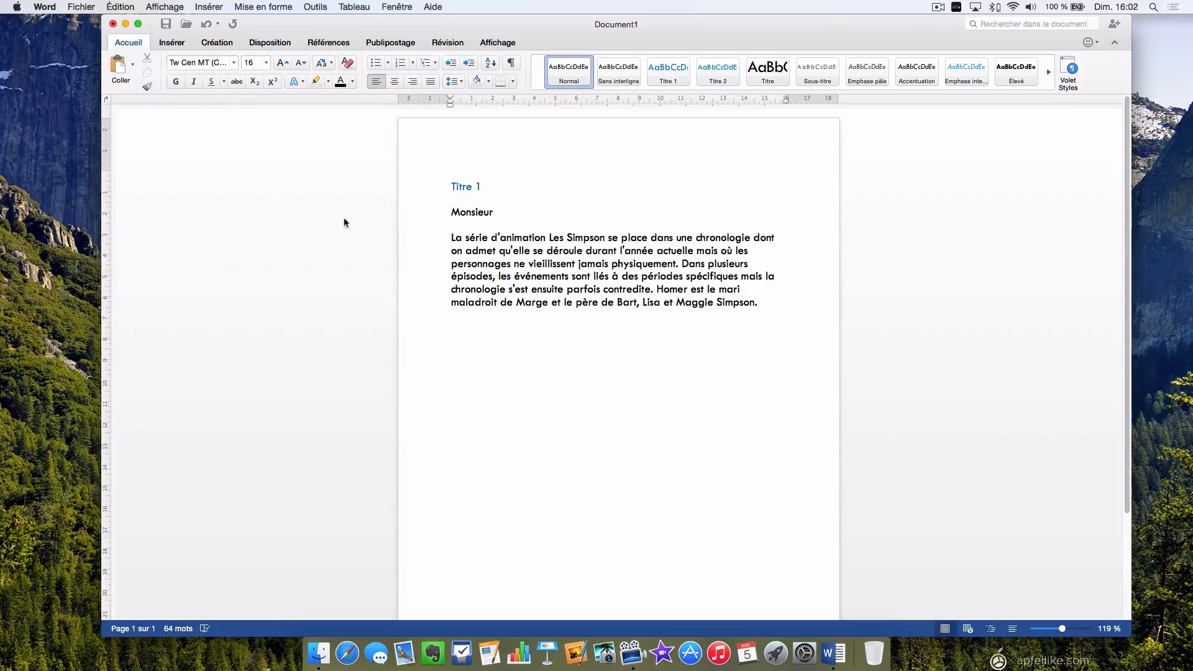
click(81, 7)
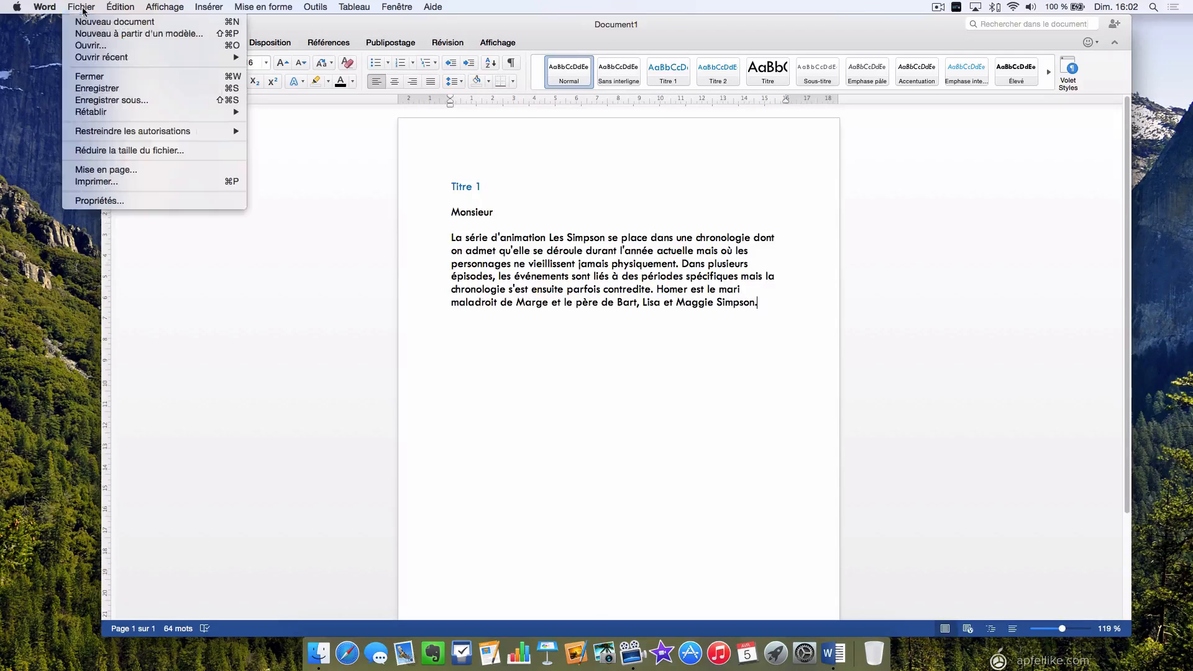
click(107, 101)
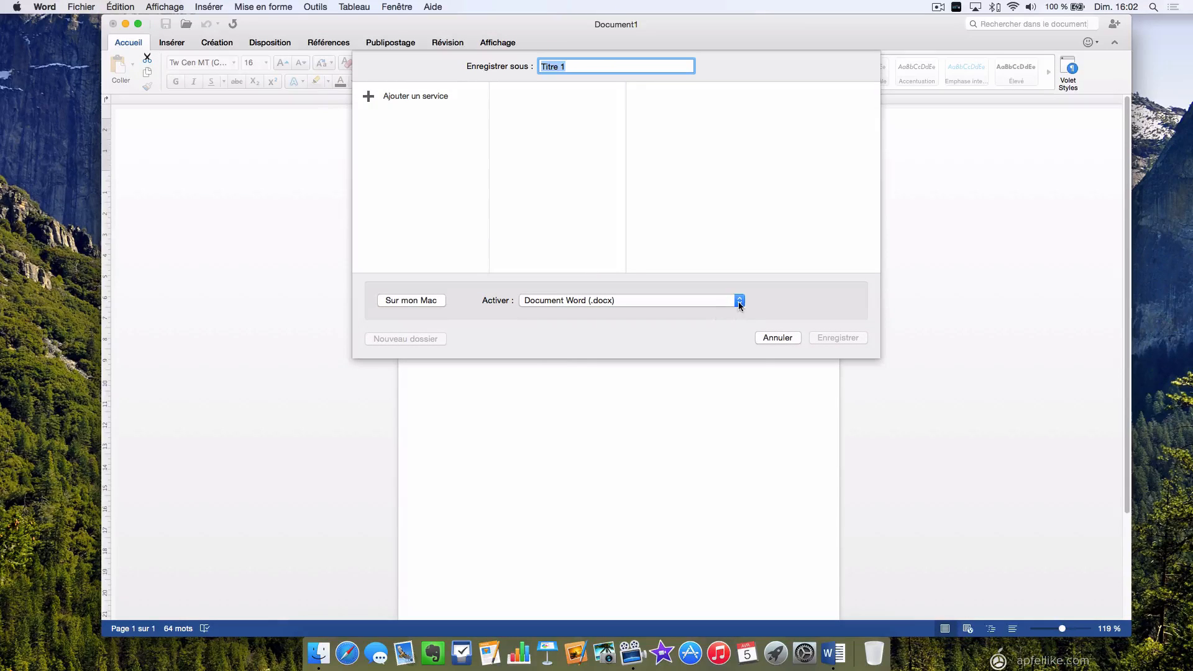
click(740, 304)
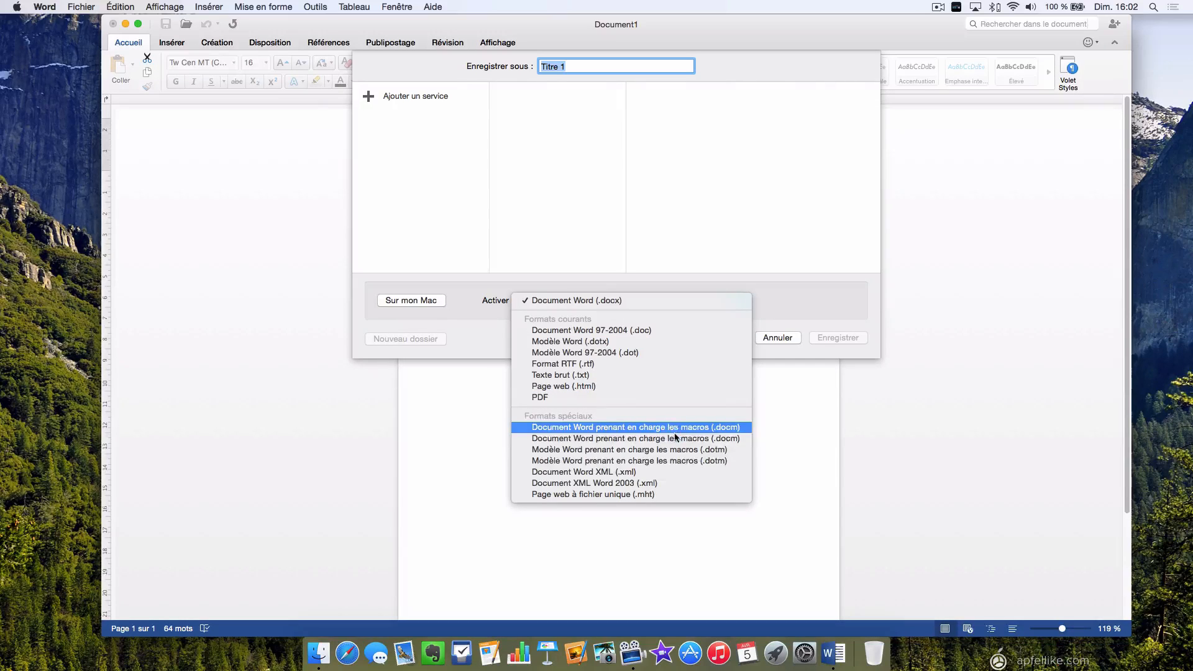
click(772, 340)
click(774, 337)
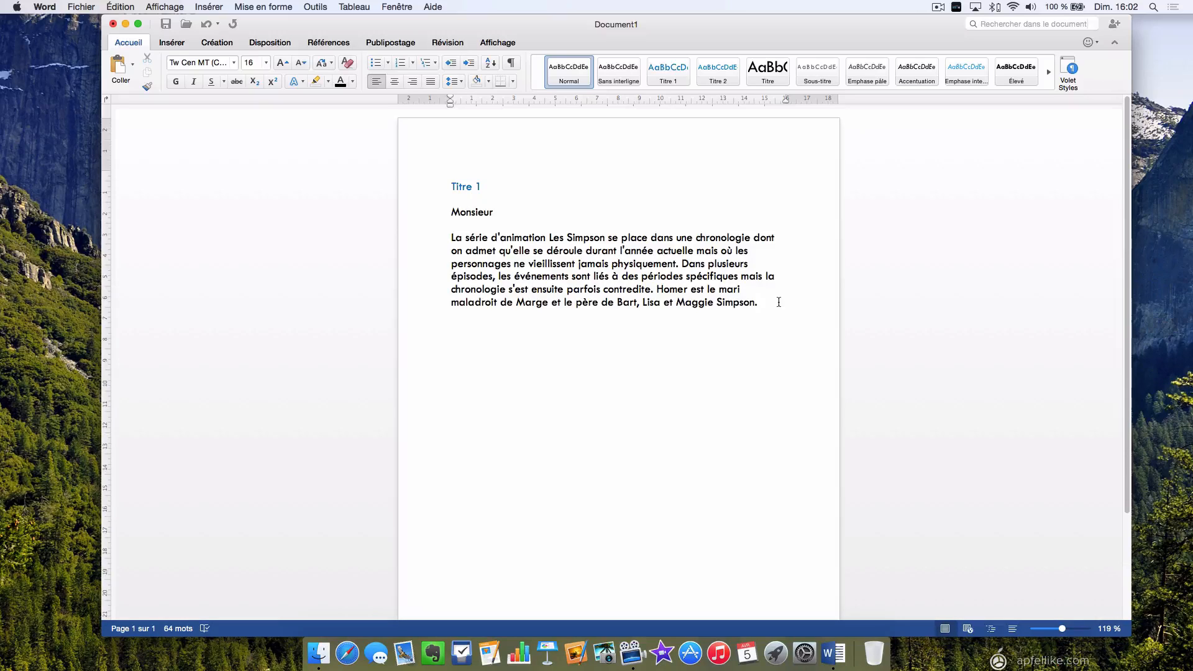
drag(755, 302, 532, 250)
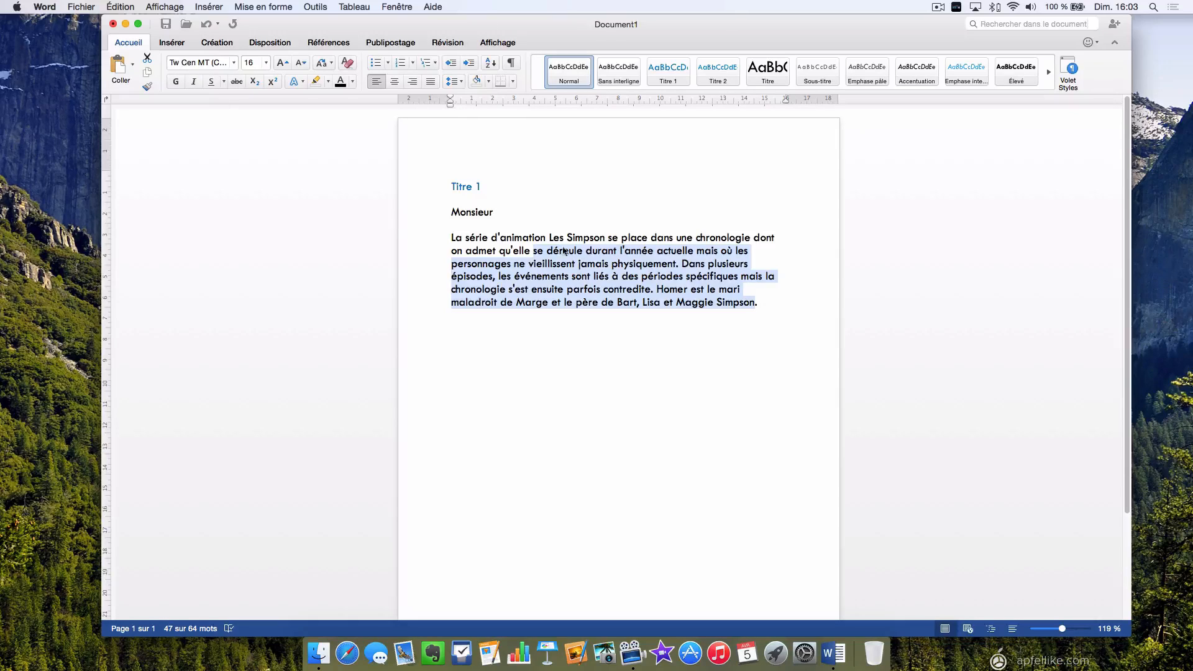
click(166, 45)
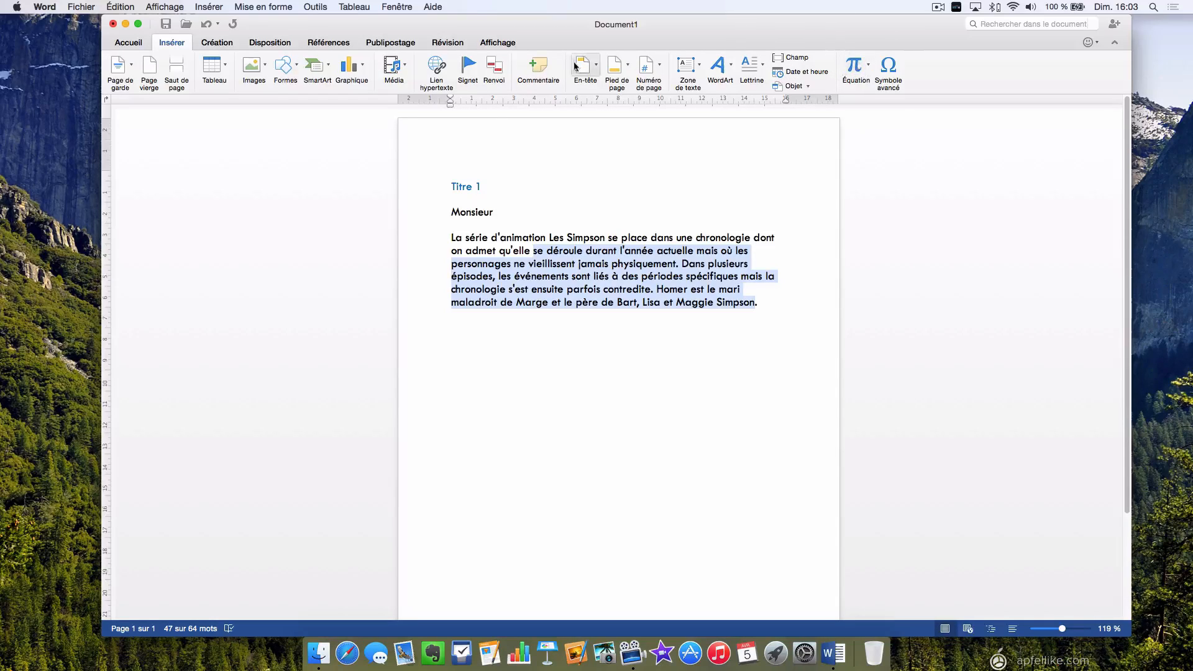
click(382, 43)
click(339, 44)
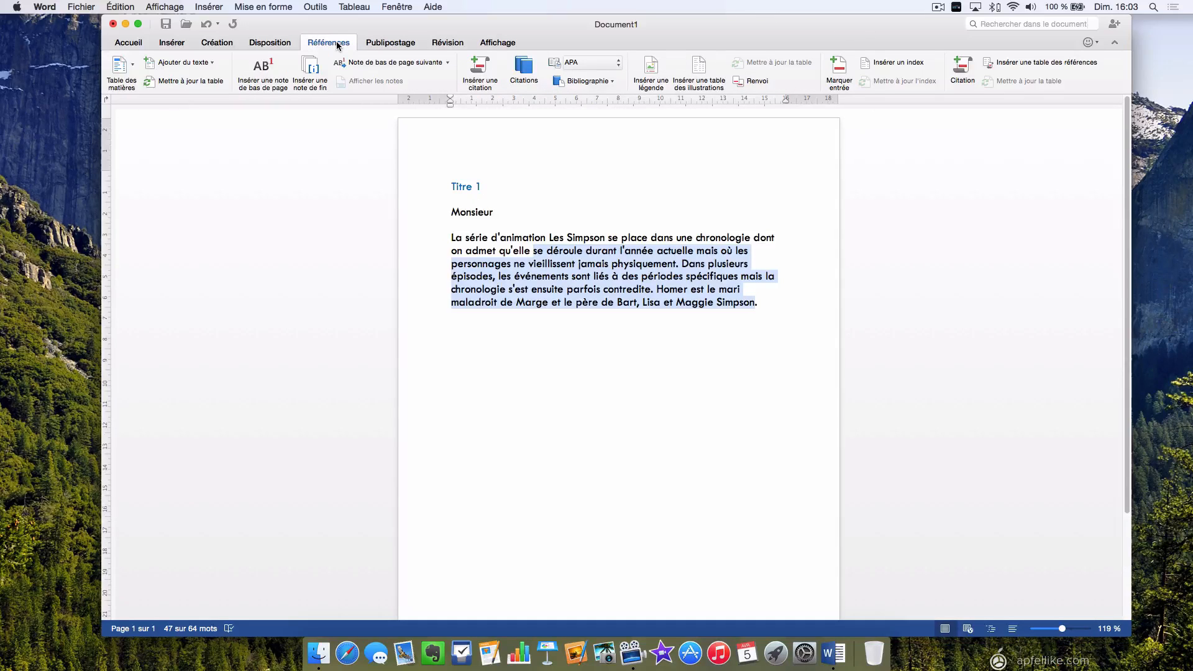
click(767, 306)
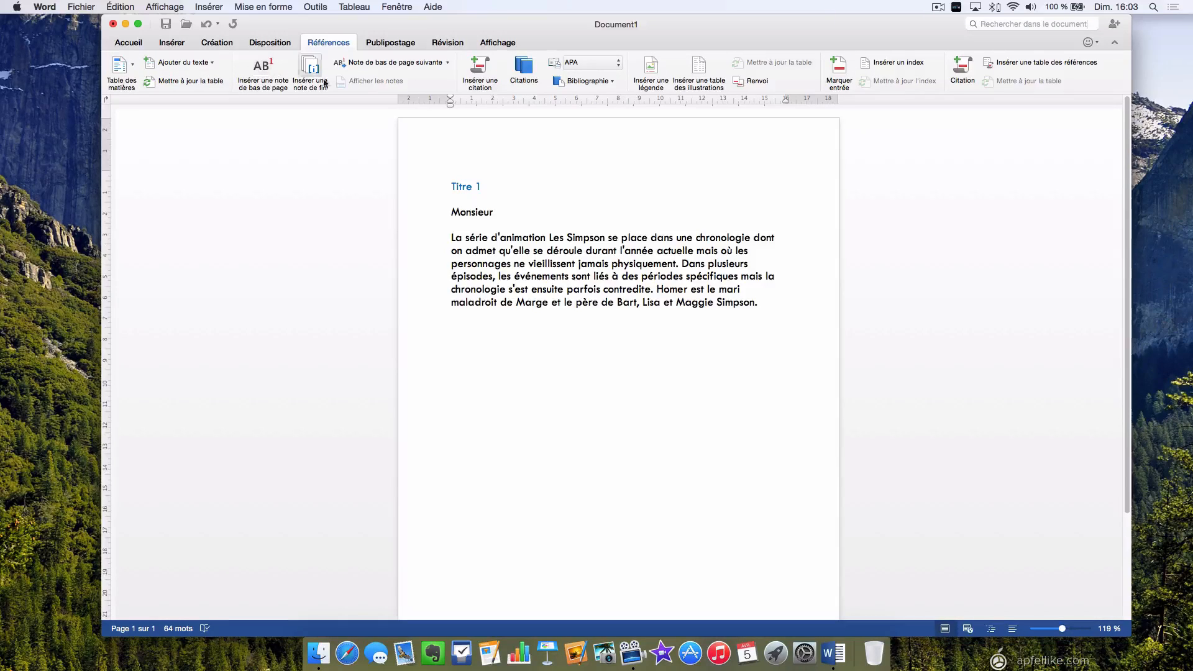
click(405, 44)
click(444, 43)
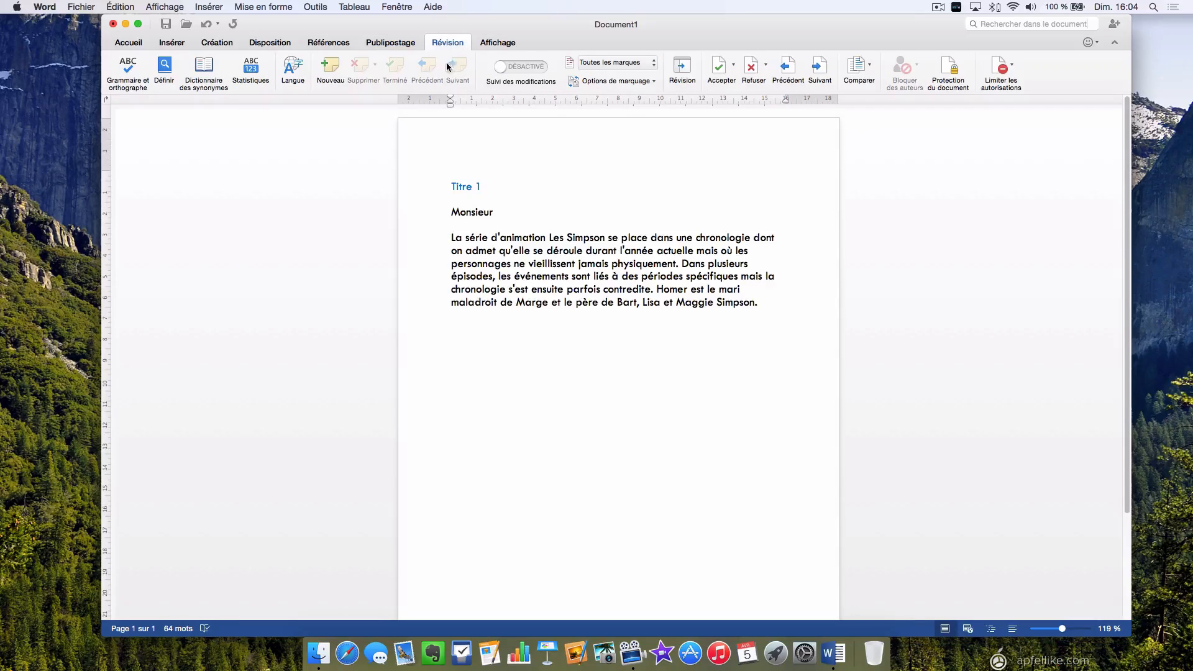